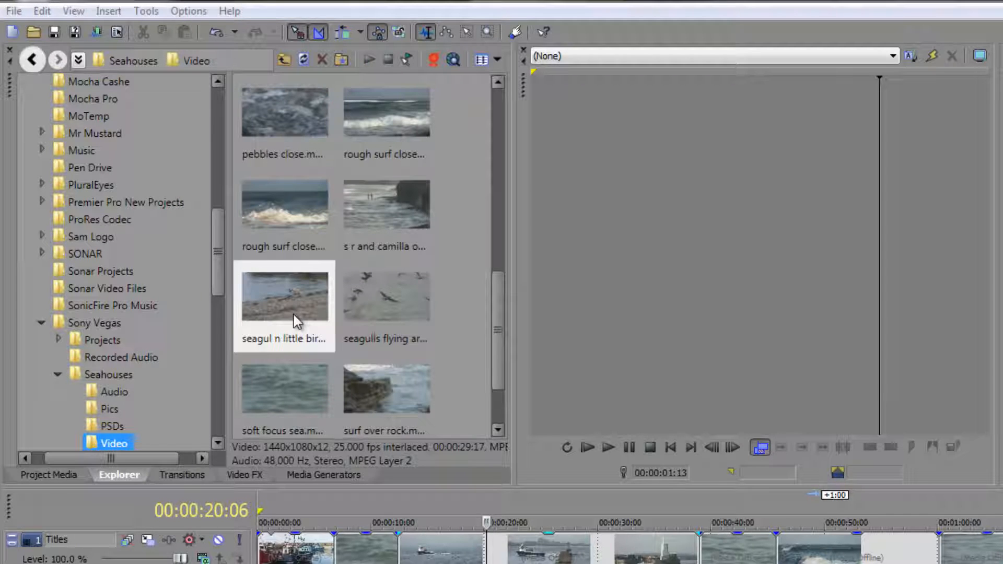
Preview the seagull and little bird clip, then audition the neighbouring surf, pebbles and flying seagulls clips with Auto Preview
left_click(374, 57)
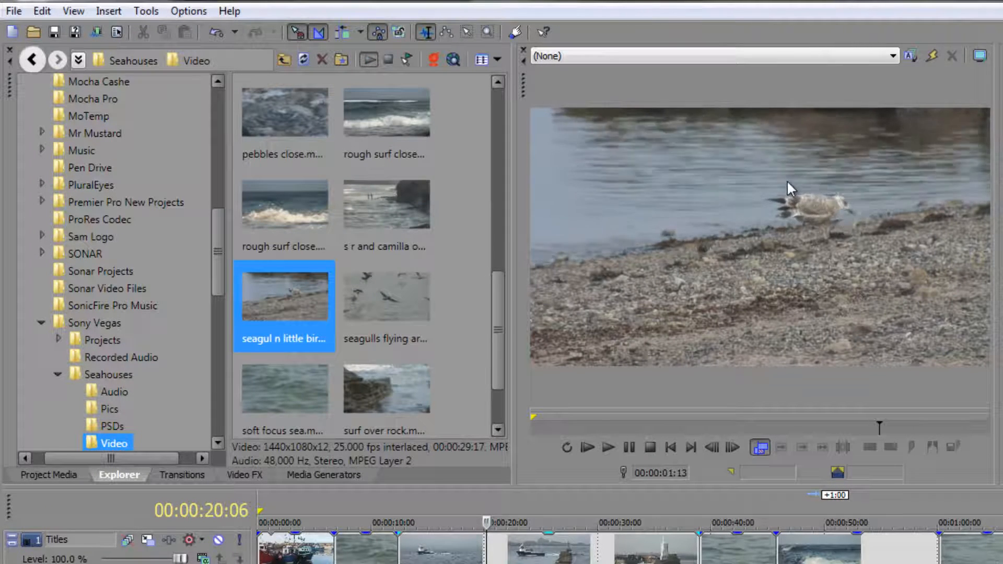
left_click(385, 60)
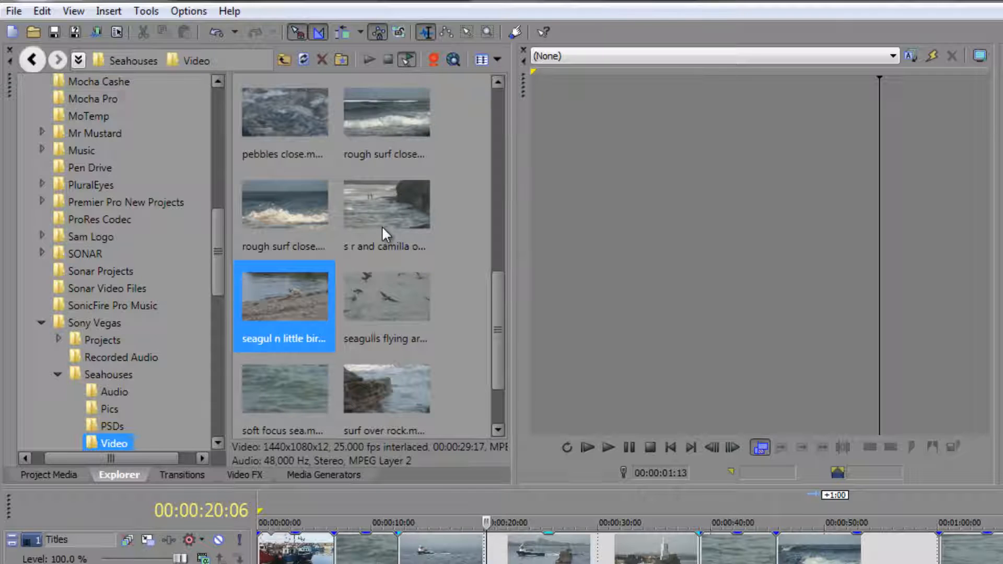
left_click(377, 197)
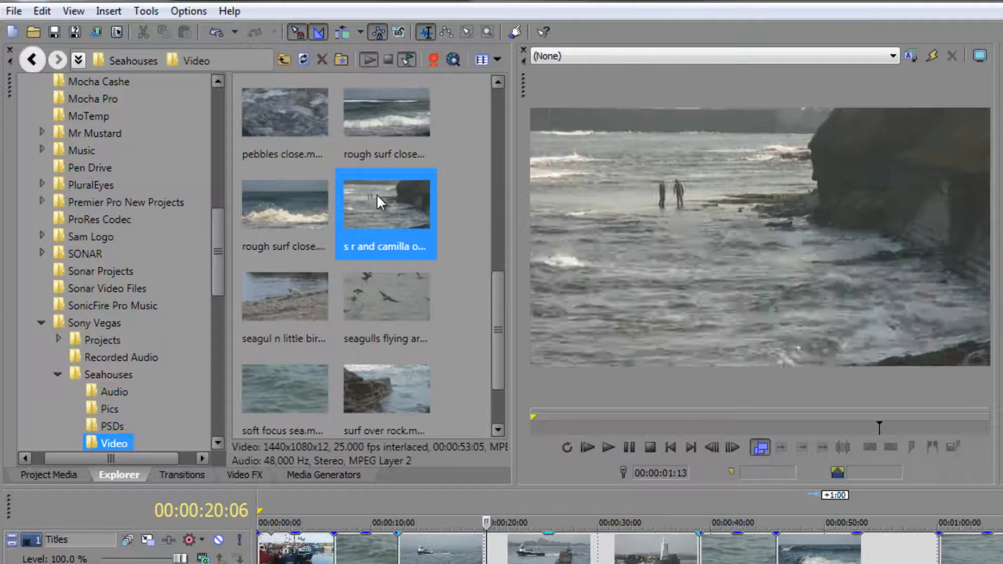
left_click(271, 200)
left_click(284, 106)
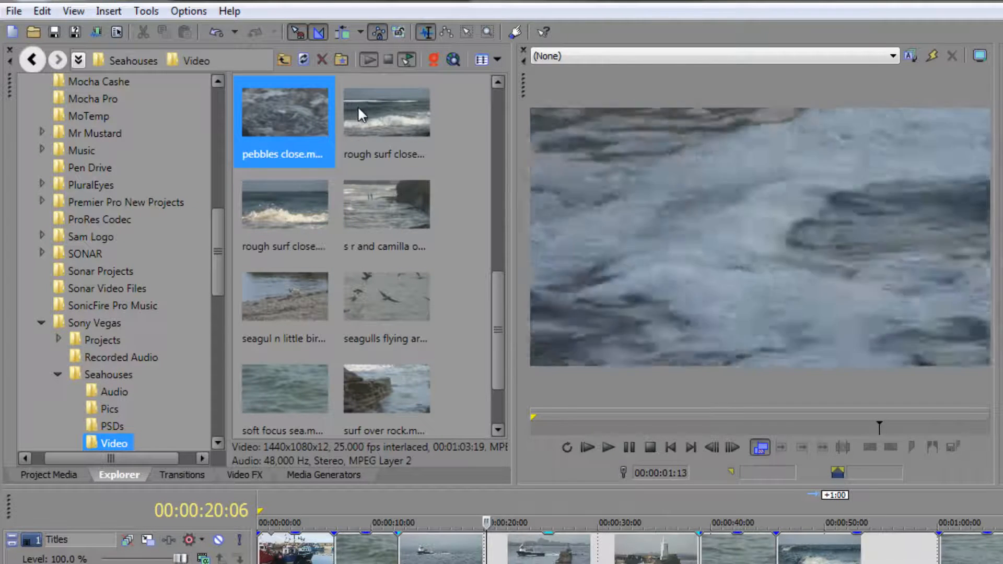
left_click(365, 109)
left_click(374, 298)
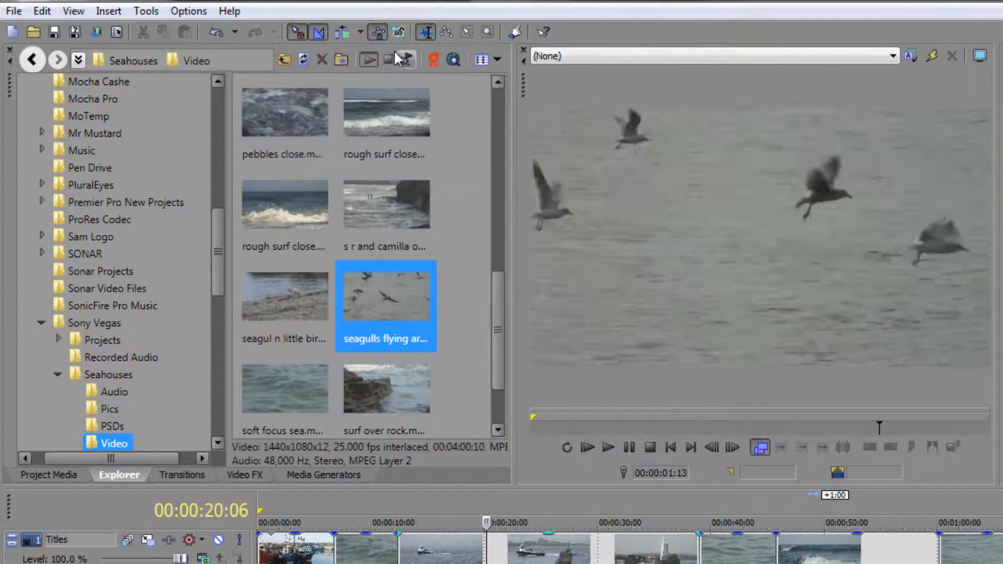
left_click(369, 61)
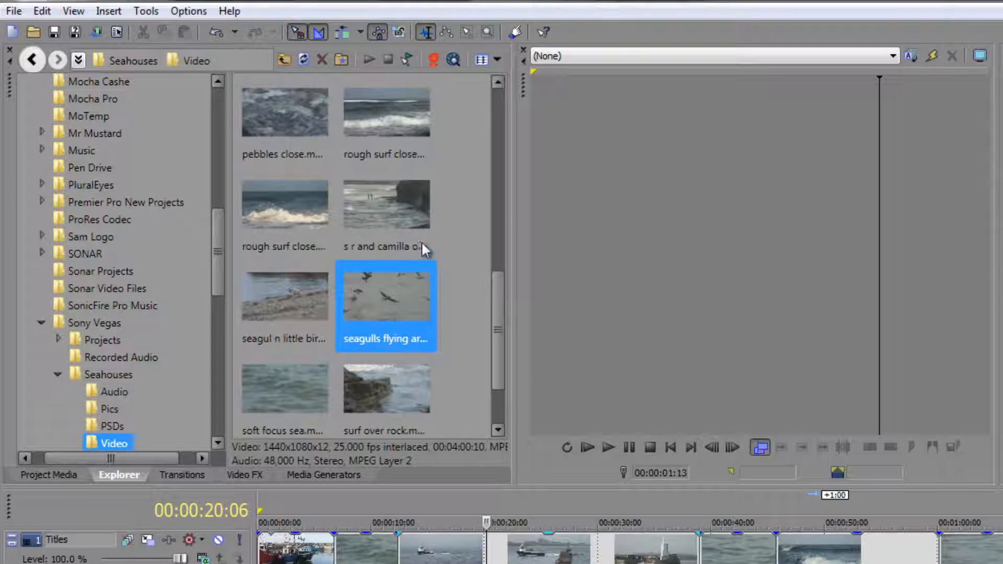
Preview CastlePan.mpeg from the folder's List view, then return the file display to Thumbnails
left_click(497, 59)
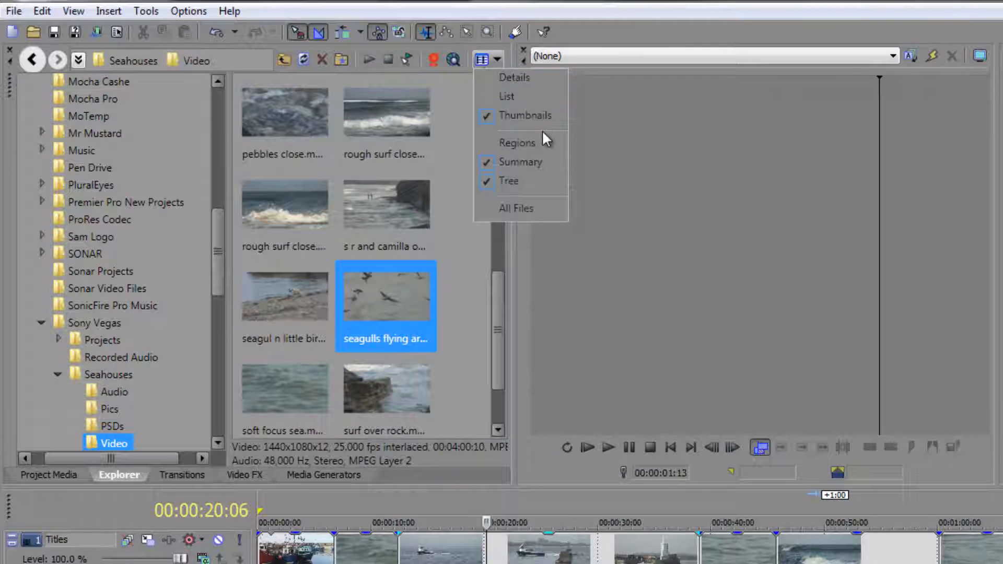
left_click(509, 95)
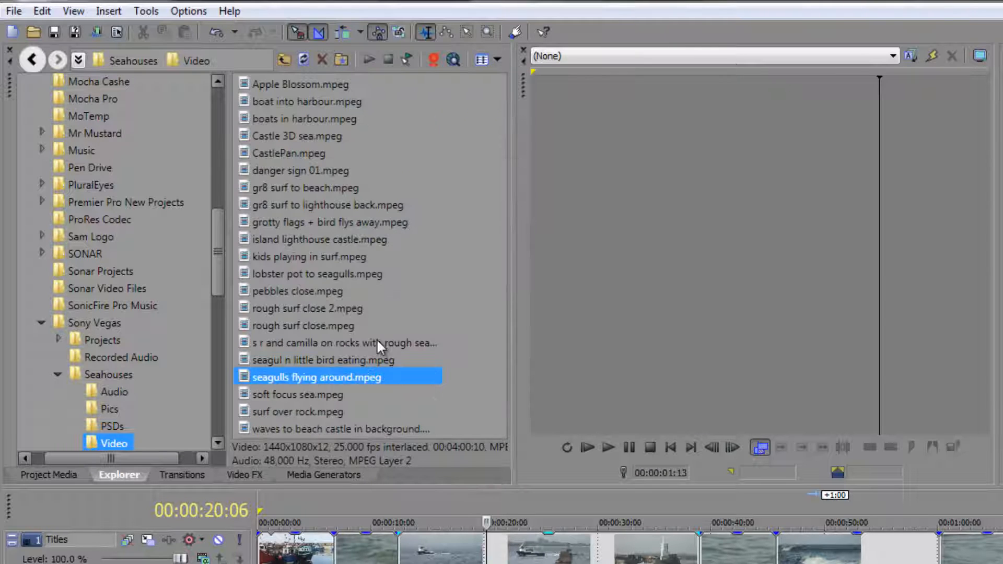
left_click(276, 153)
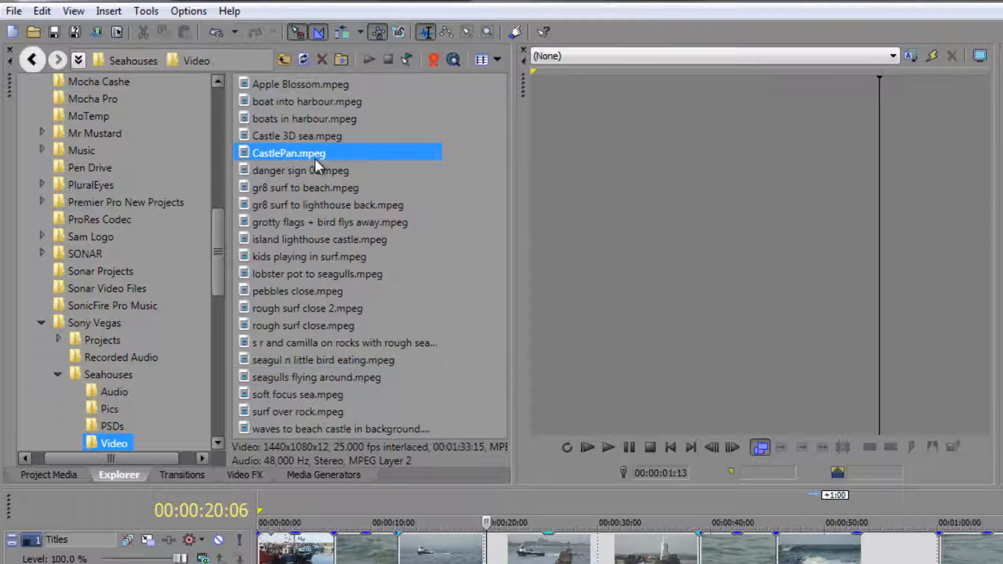
left_click(366, 61)
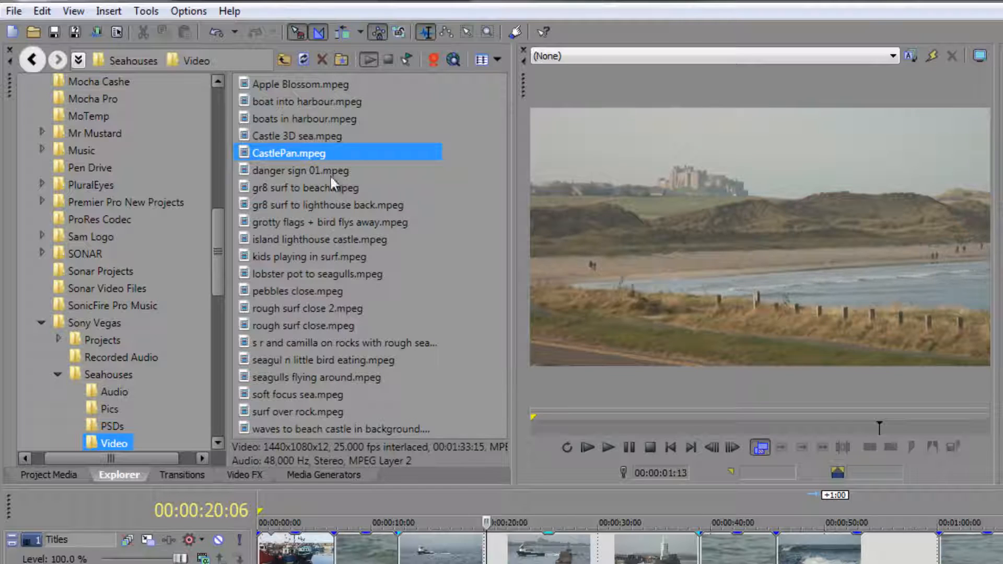
left_click(392, 58)
left_click(491, 59)
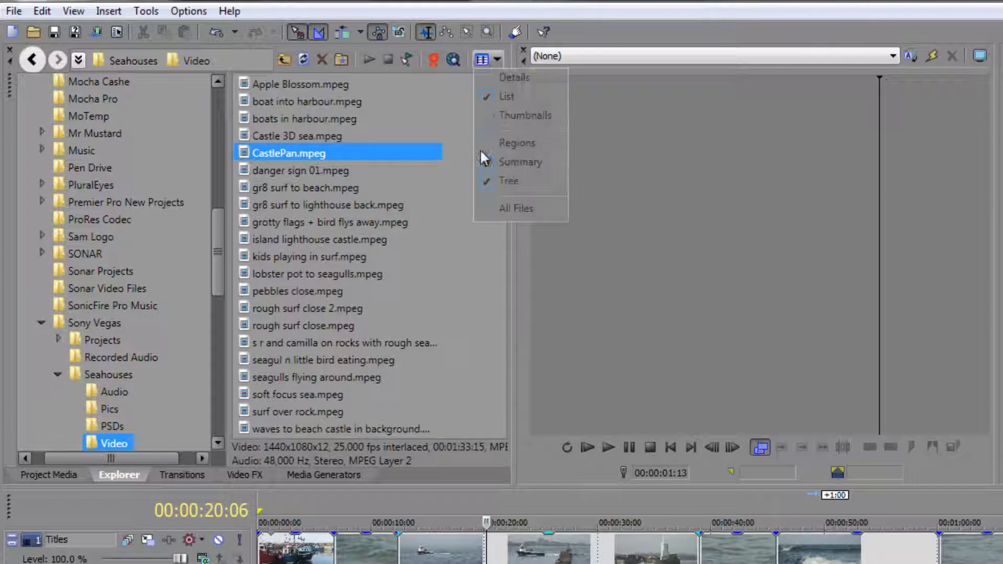
left_click(505, 115)
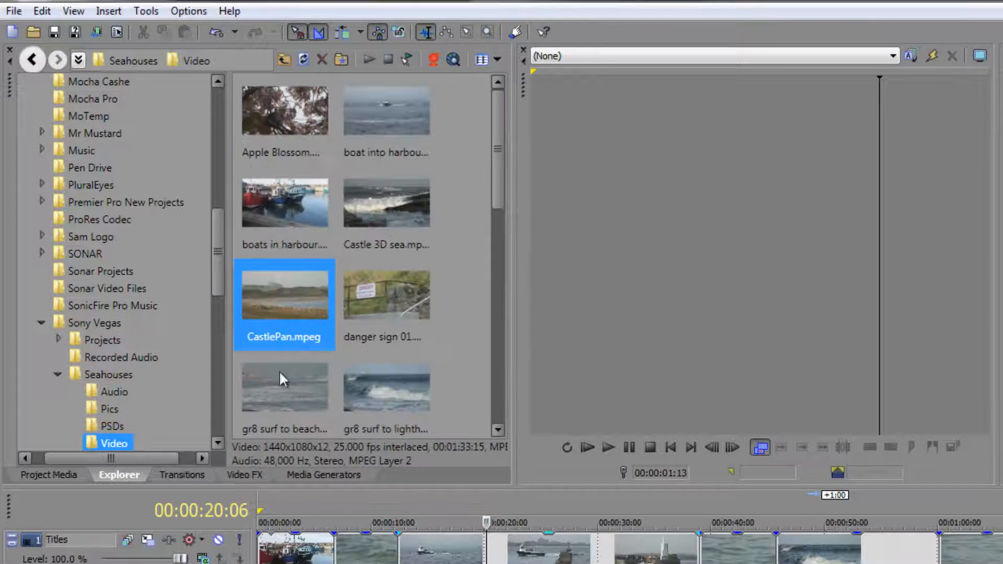
Show the project media, preview soft focus sea.mpeg and check the available view options
left_click(49, 472)
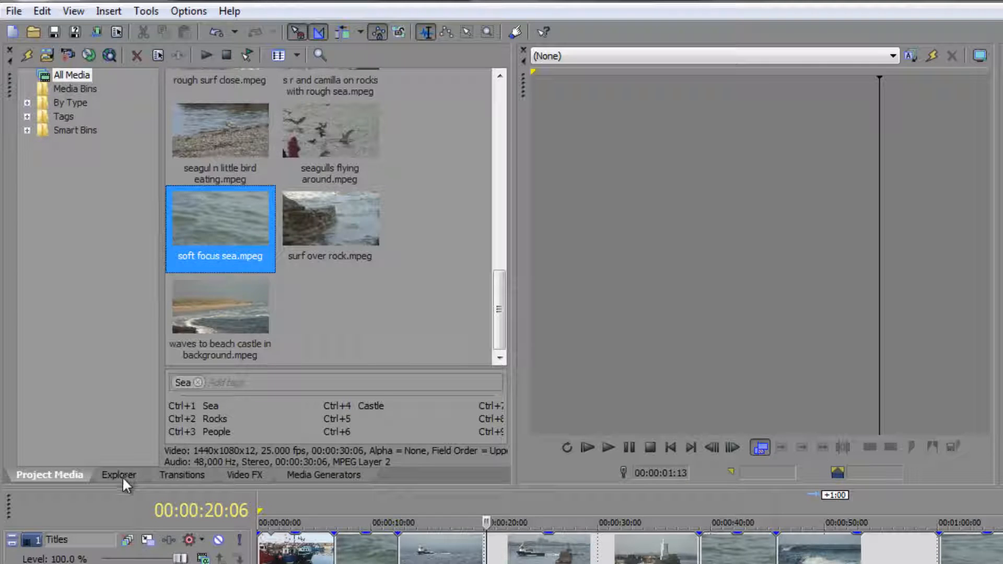
left_click(206, 55)
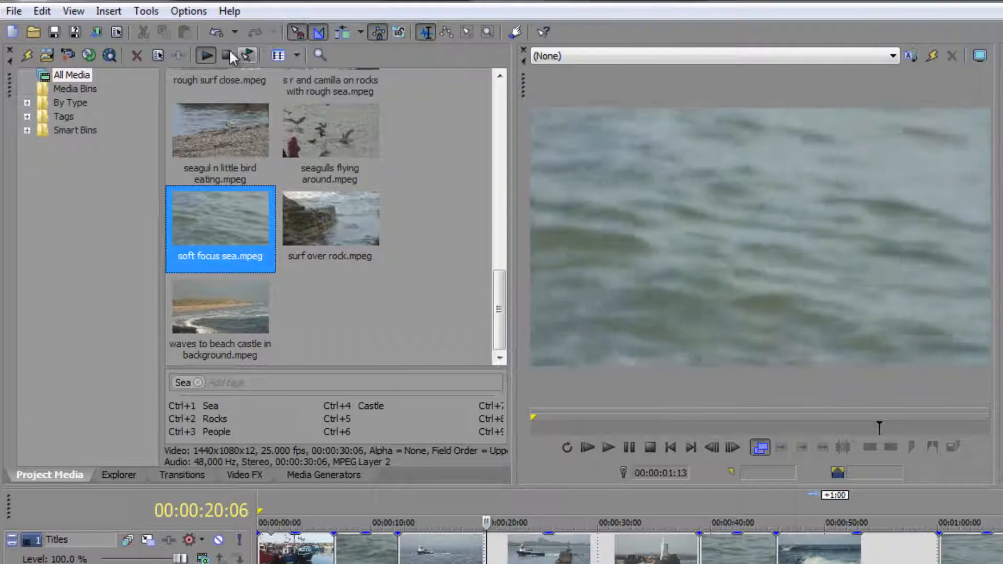
left_click(226, 55)
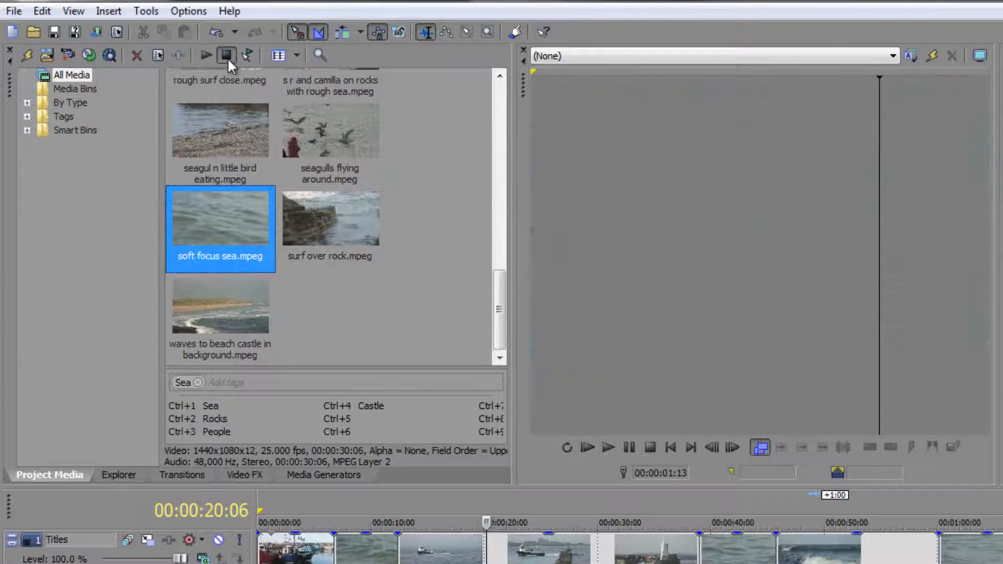
left_click(293, 54)
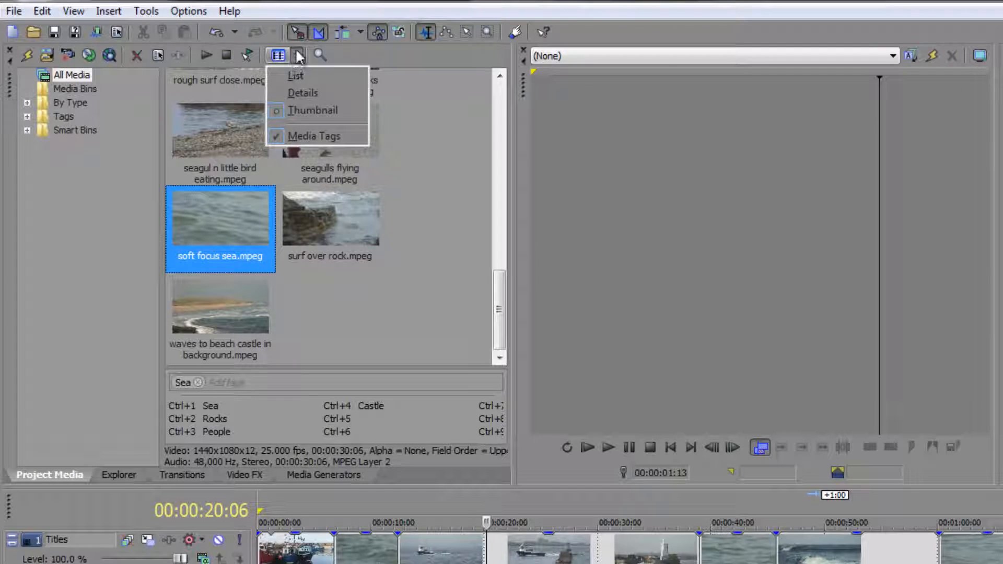
left_click(298, 55)
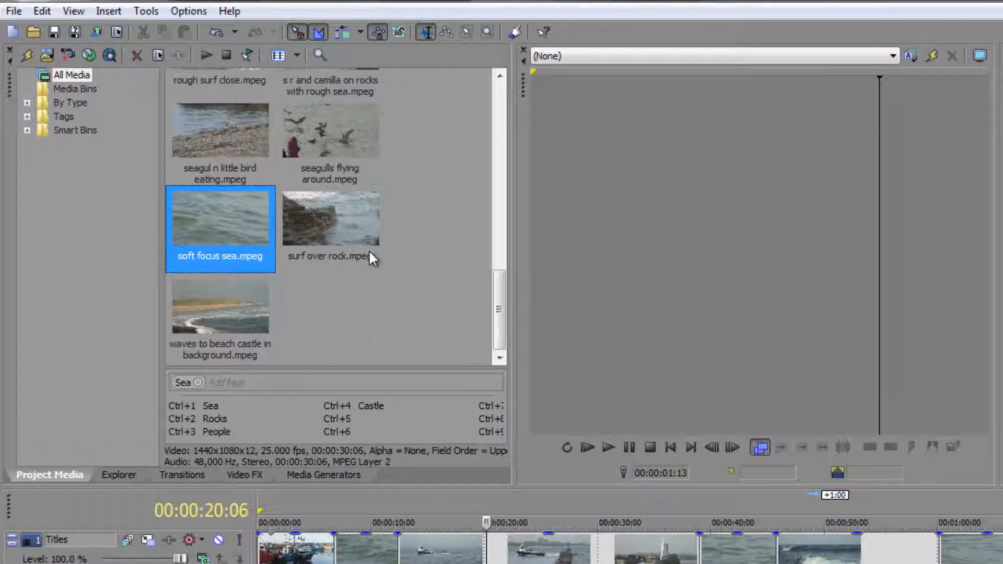
Examine the context commands available for boats in harbour.mpeg in the project media
scroll(369, 249, "up", 5)
scroll(369, 250, "up", 5)
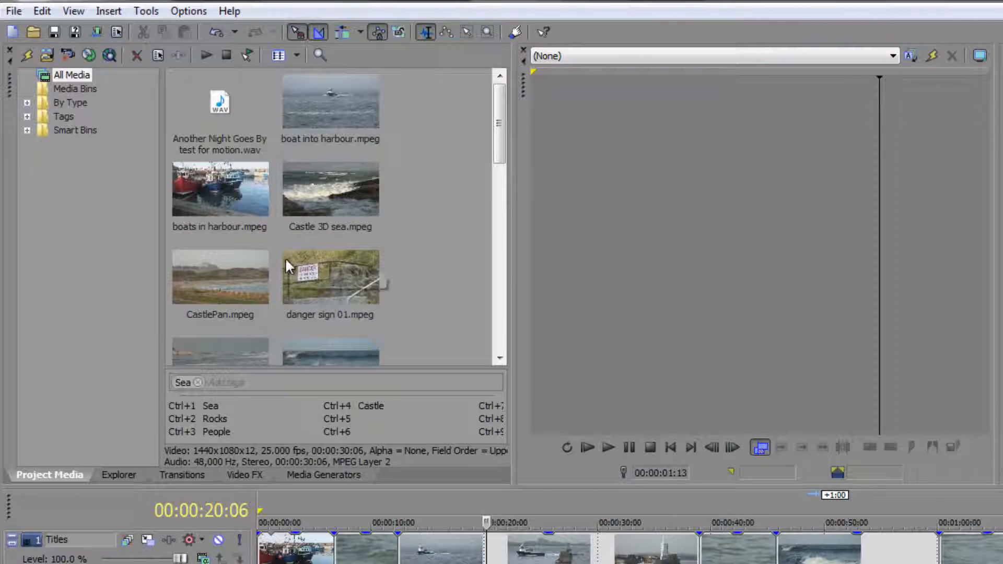
right_click(234, 188)
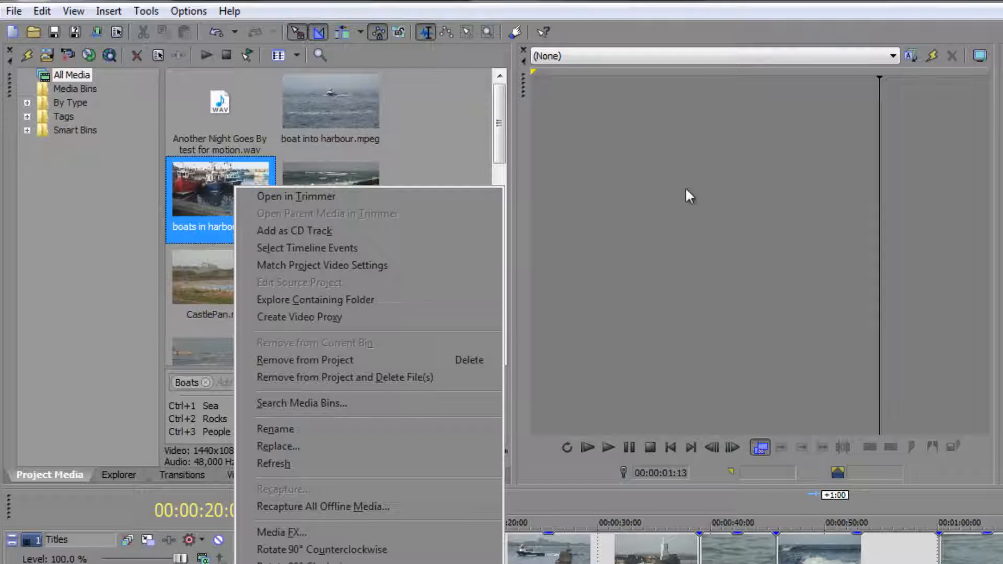
left_click(431, 138)
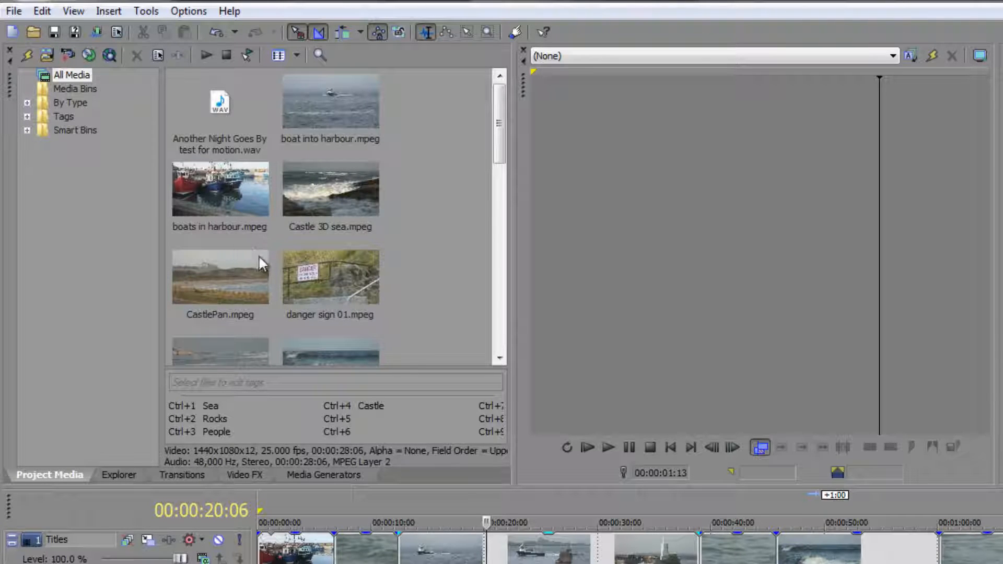
Preview the audio file "Another Night Goes By test for motion.wav" and stop its playback
left_click(223, 134)
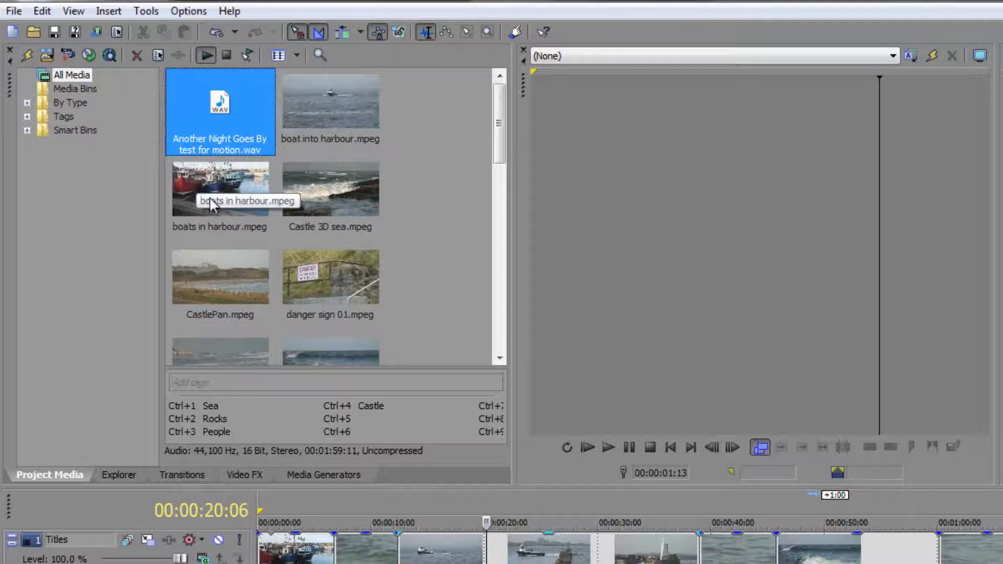
left_click(225, 55)
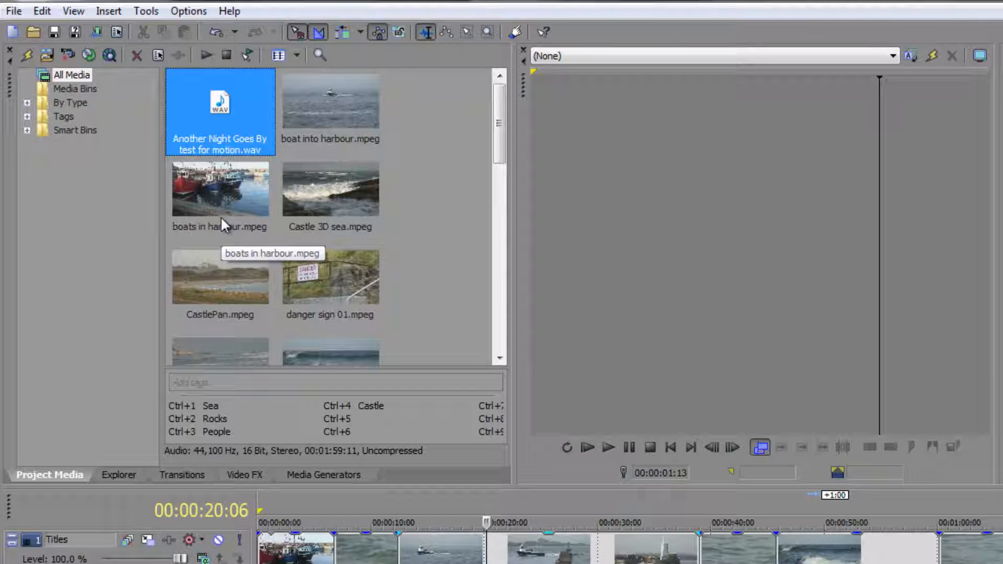
Open the media properties of boats in harbour.mpeg and examine the field order and pixel aspect ratio choices
left_click(224, 198)
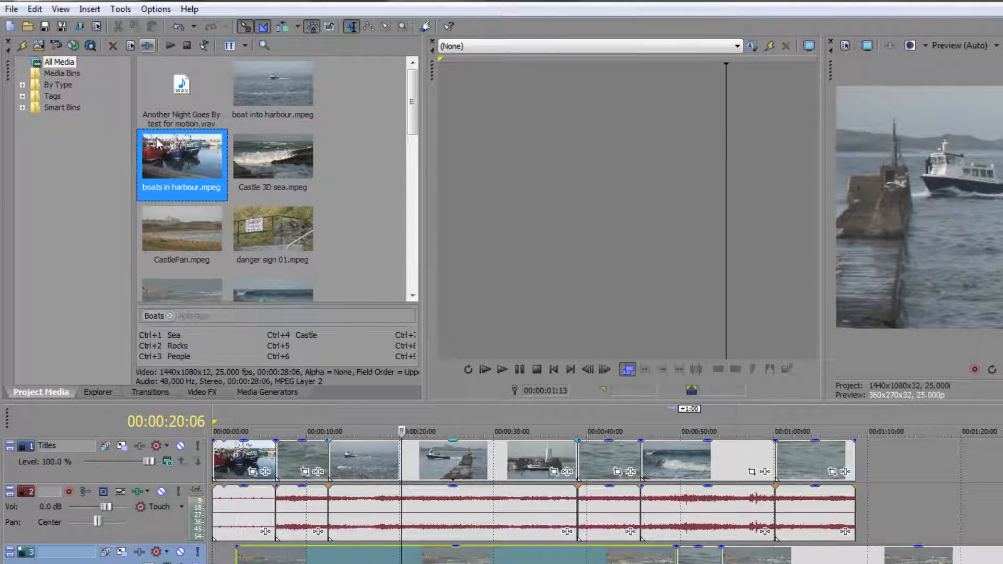
right_click(160, 146)
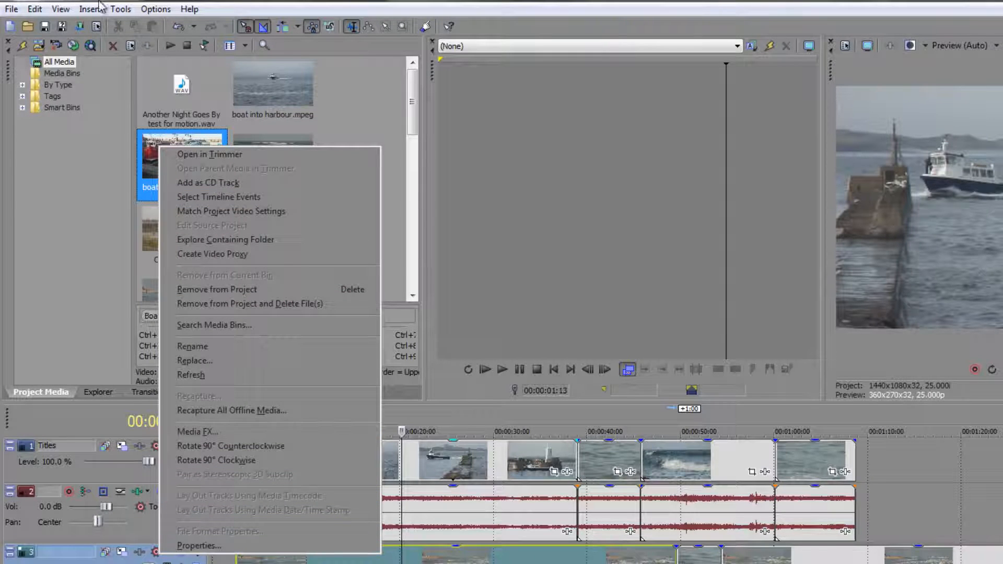
left_click(131, 47)
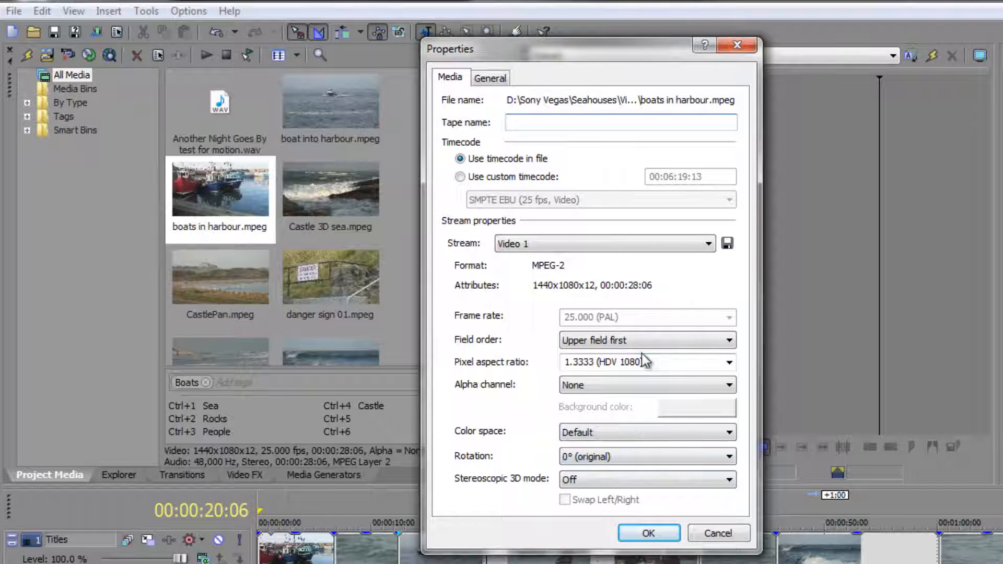
left_click(723, 341)
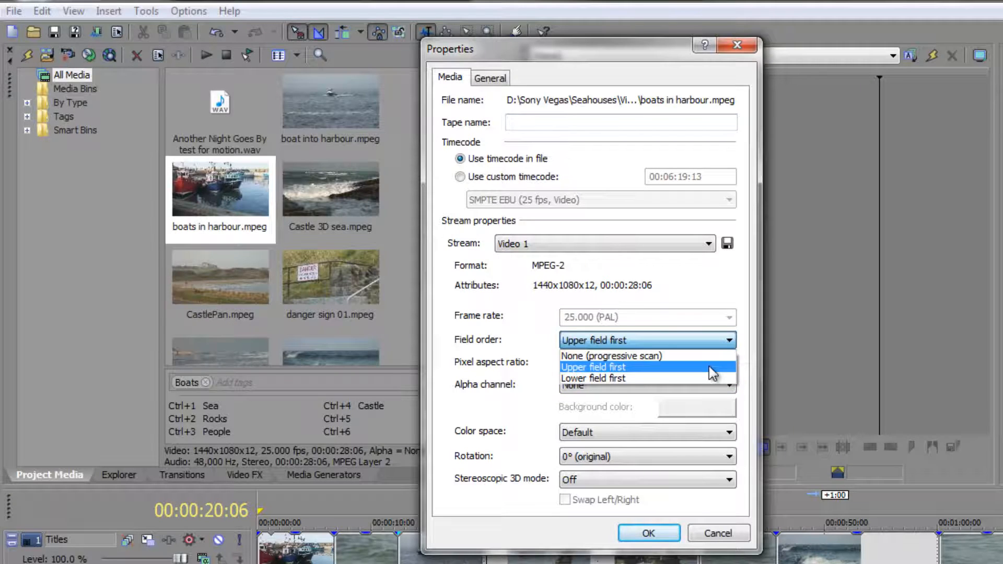
left_click(541, 370)
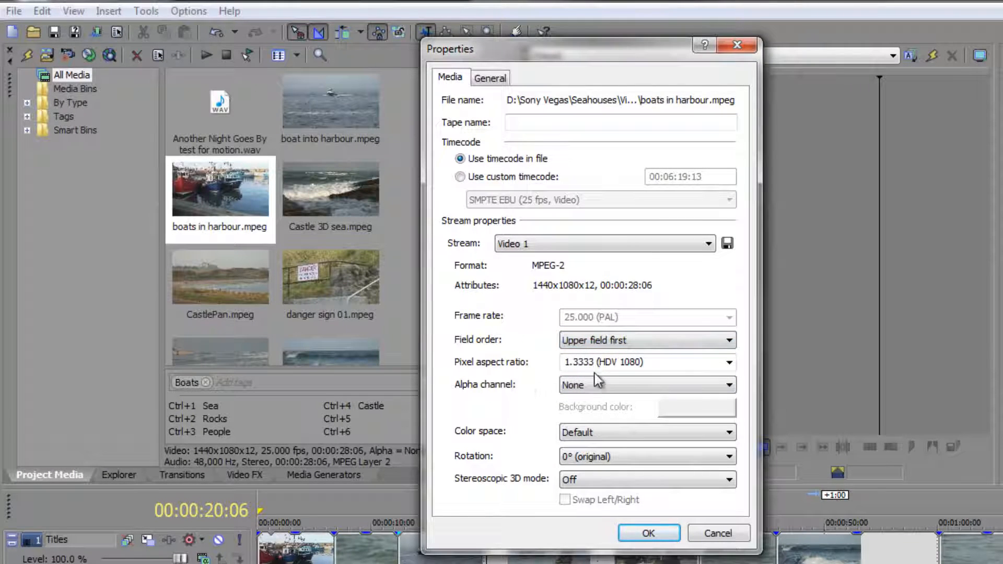
left_click(729, 362)
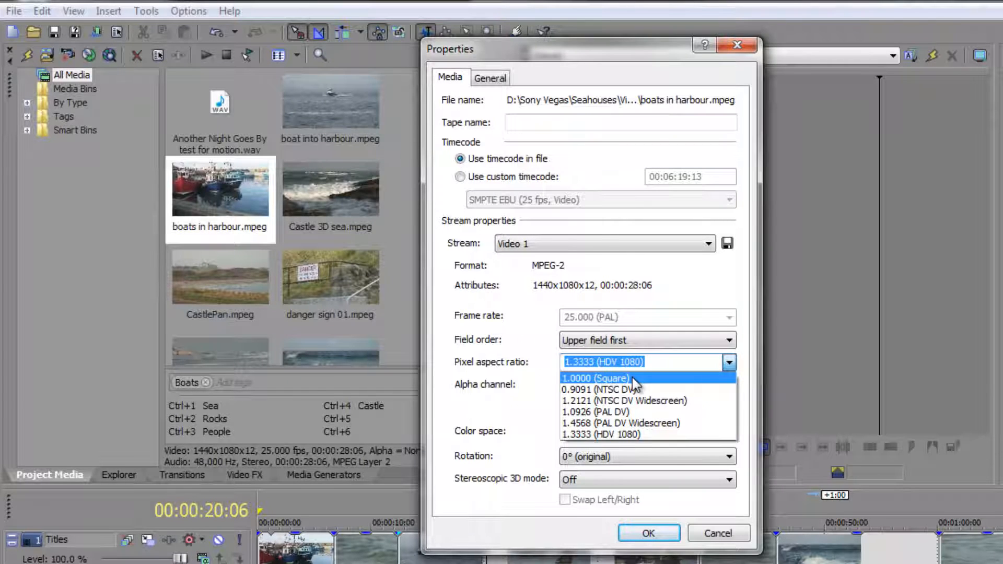
left_click(535, 353)
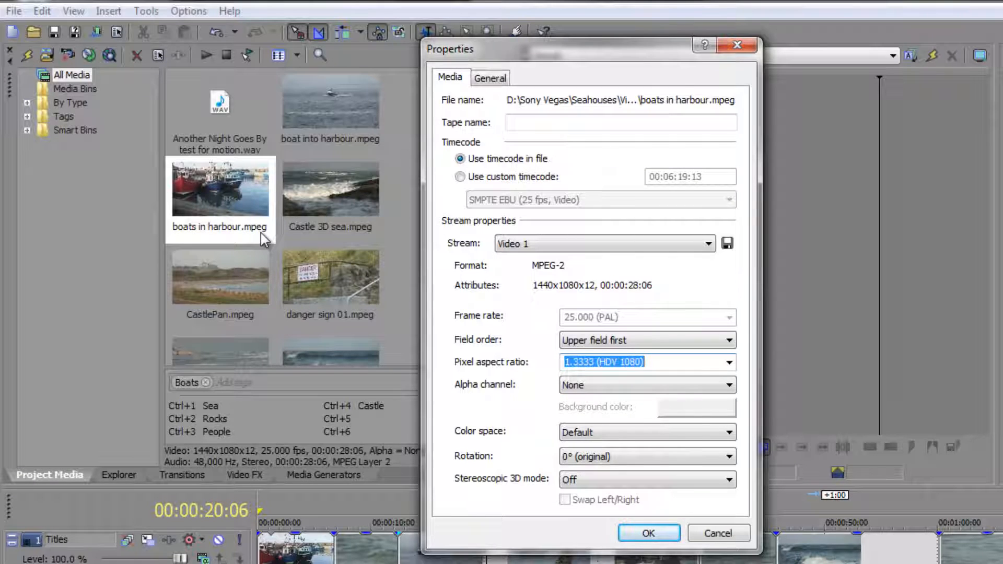
Check the clip's Audio 1 stream properties, then return to the Video 1 stream and close the properties
left_click(543, 243)
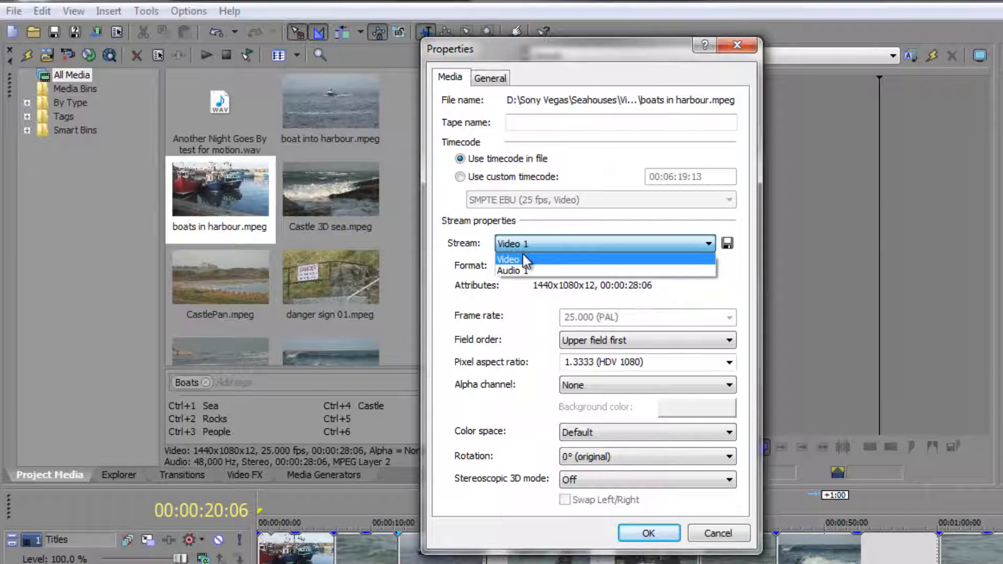
left_click(519, 271)
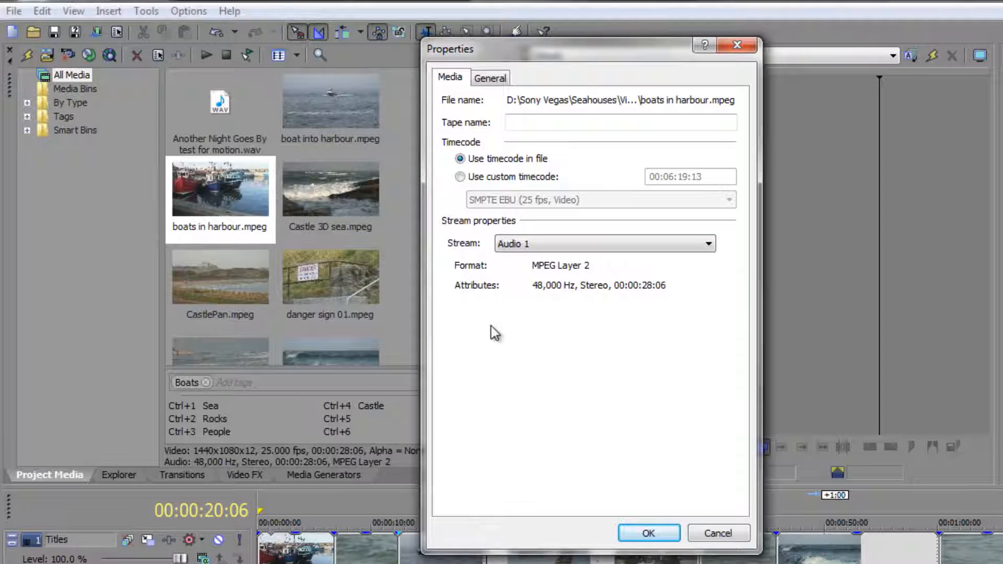
left_click(526, 245)
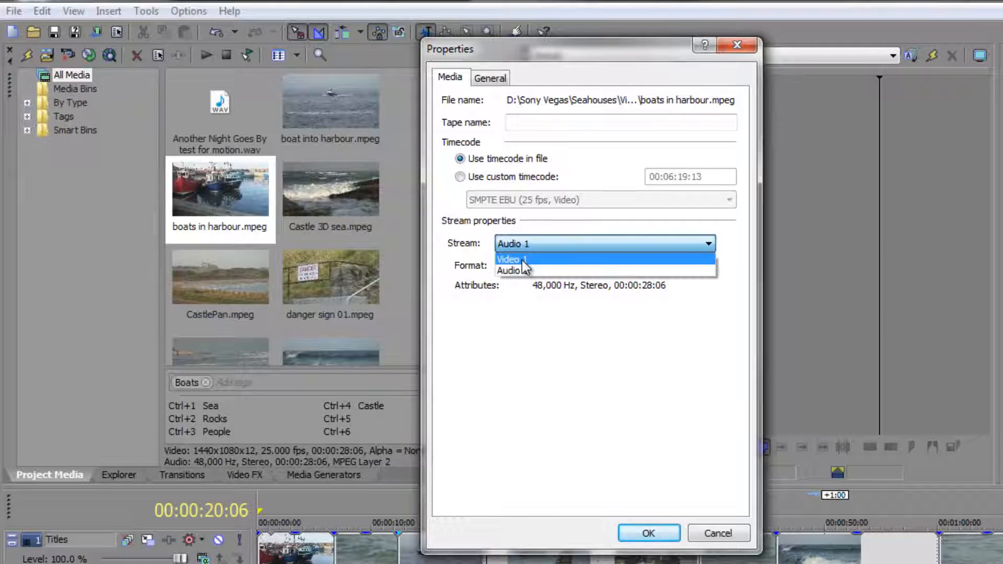
left_click(522, 260)
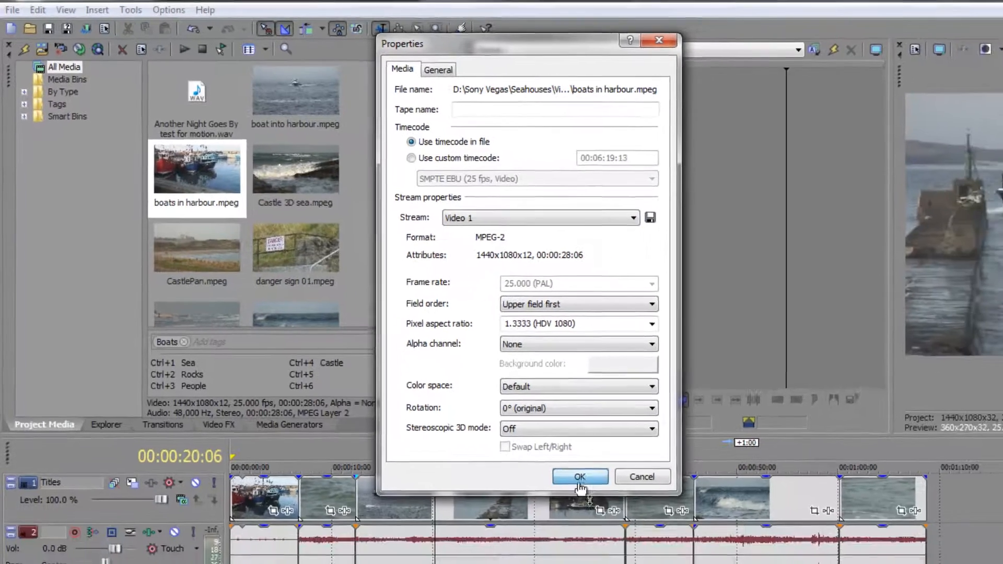
left_click(648, 533)
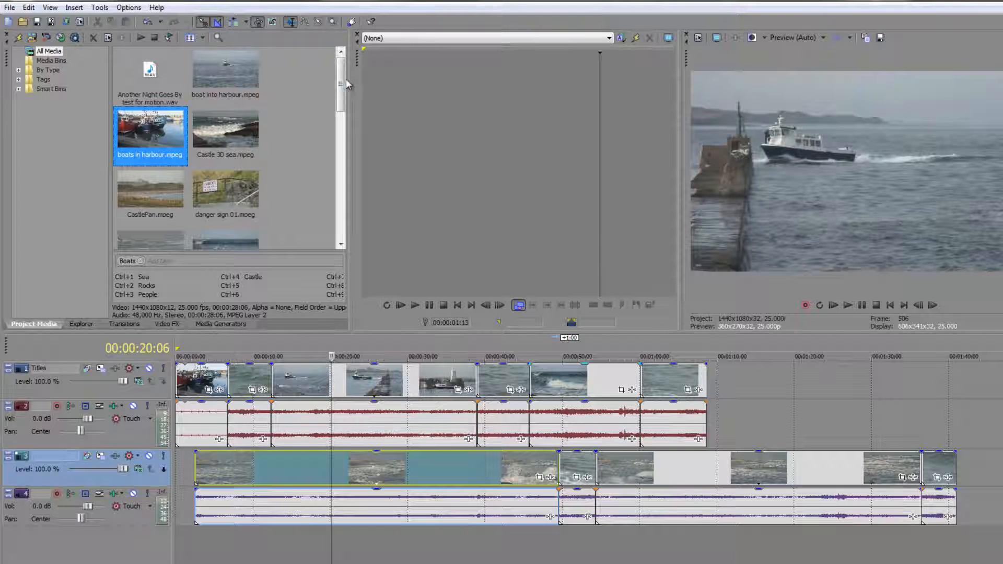
Select all timeline events that use soft focus sea.mpeg from the project media
left_click_drag(344, 83, 345, 211)
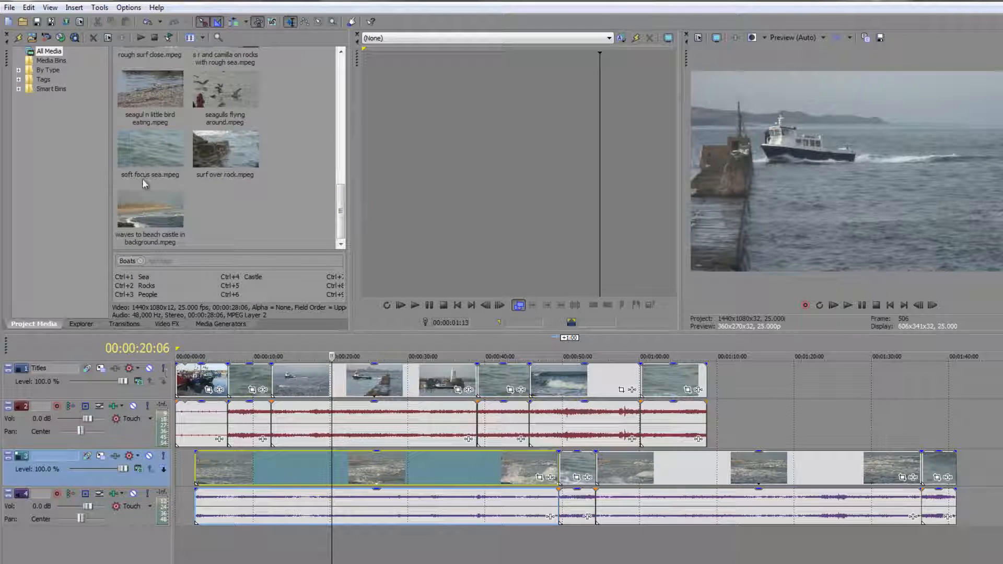
left_click(149, 147)
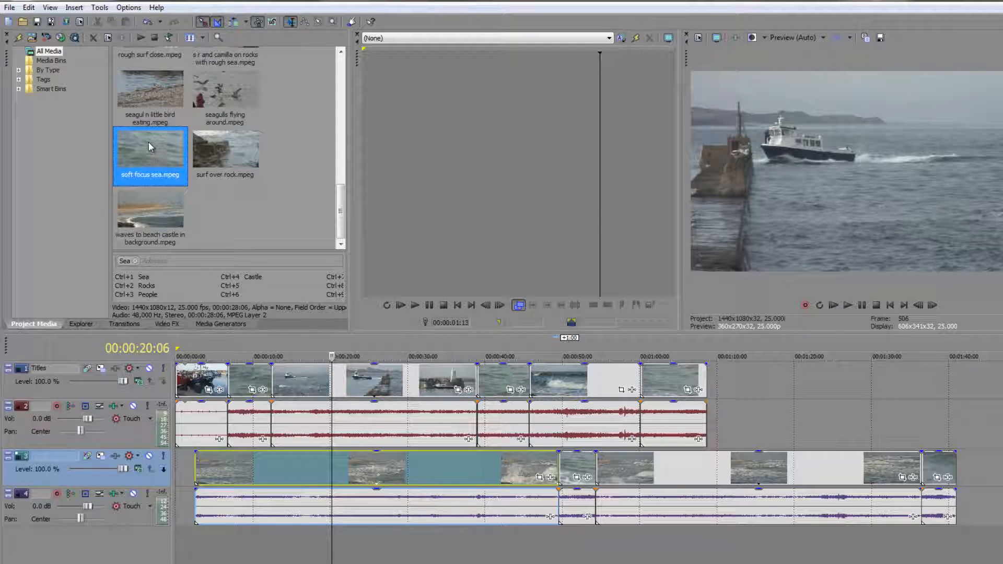
right_click(150, 147)
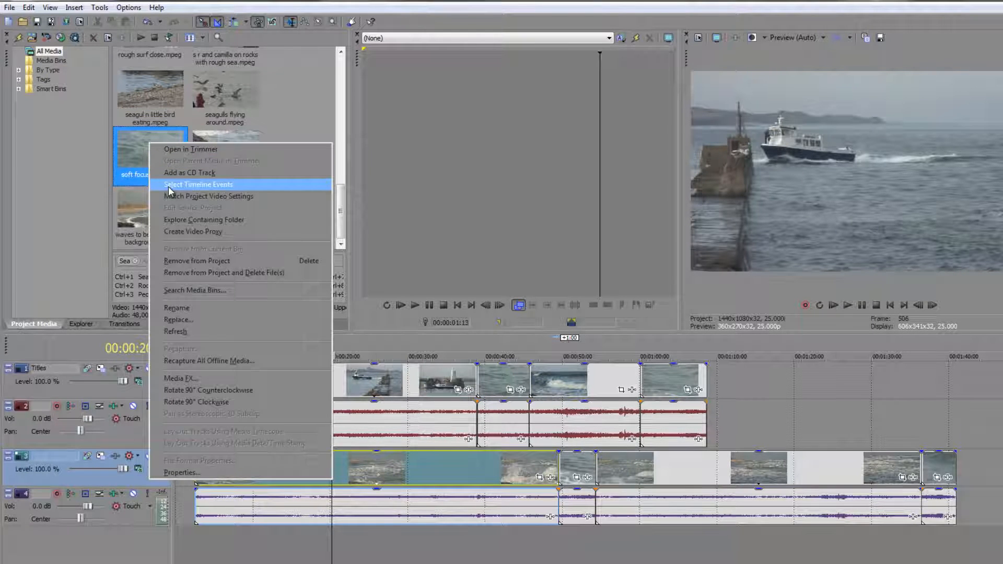
left_click(198, 185)
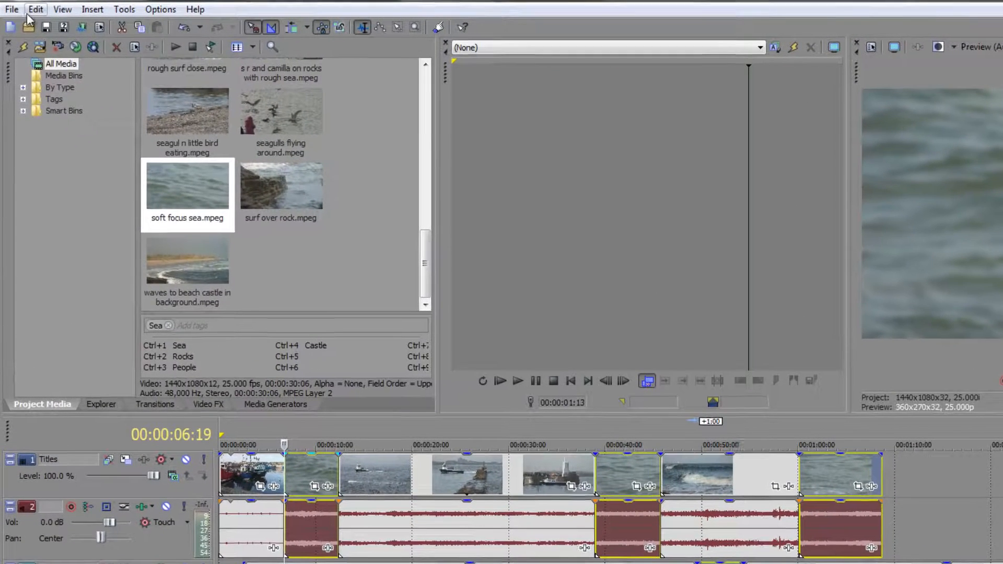
Examine the Navigate commands for moving the cursor between selected events, then dismiss them
left_click(31, 9)
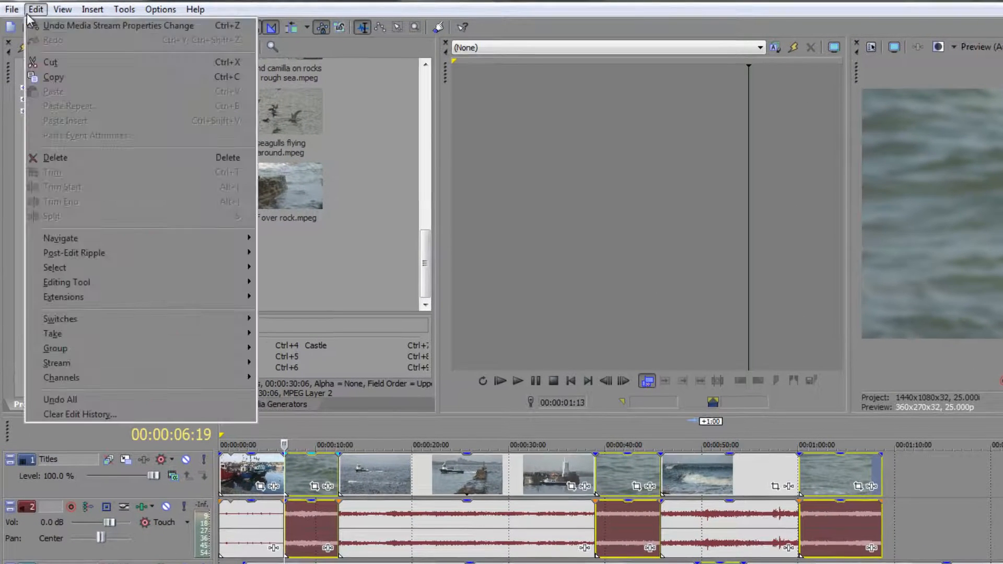
mouse_move(77, 242)
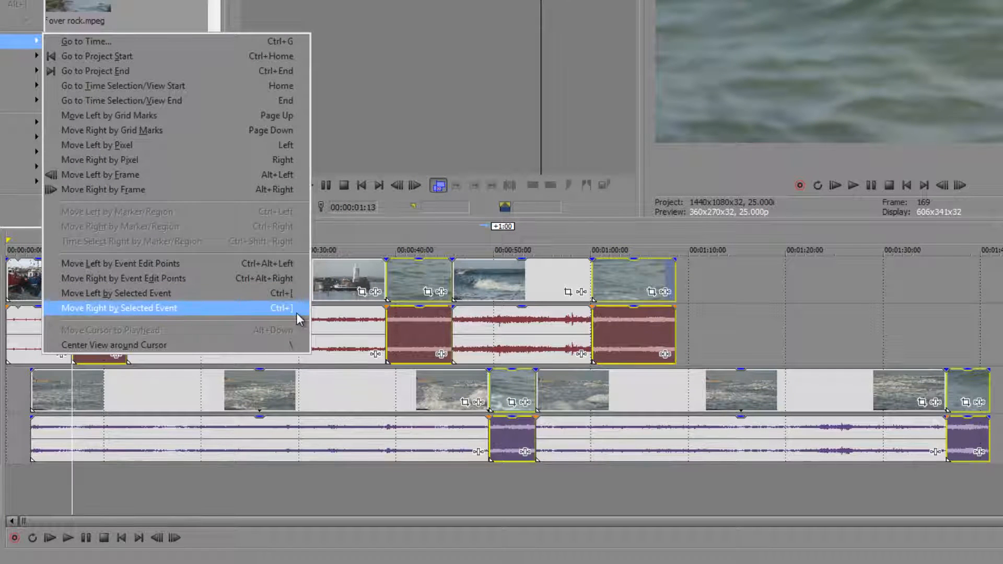
left_click(462, 123)
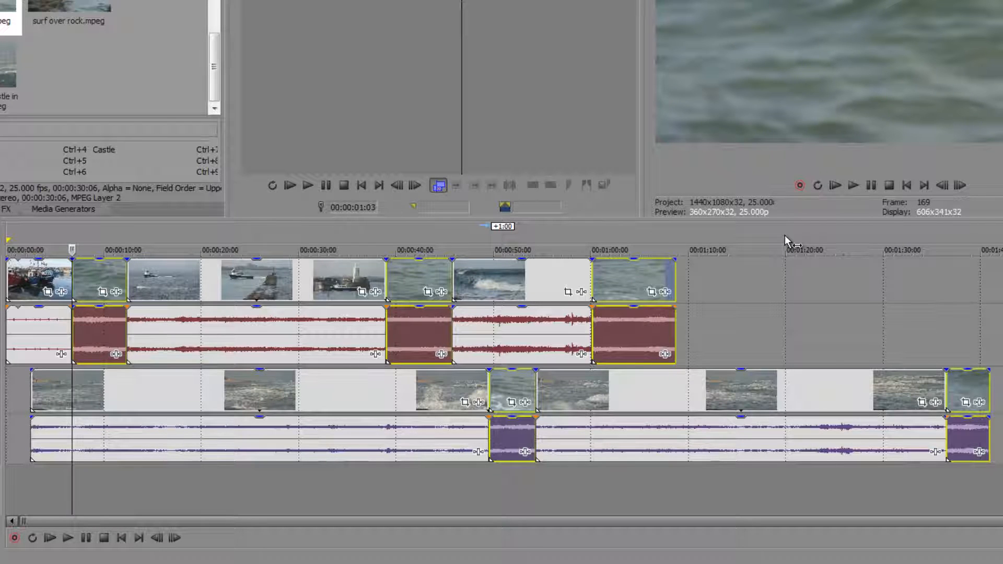
Jump the cursor forward through the selected soft focus sea events to the last one, then back to the first
key("ctrl+alt+Right")
key("ctrl+alt+Right")
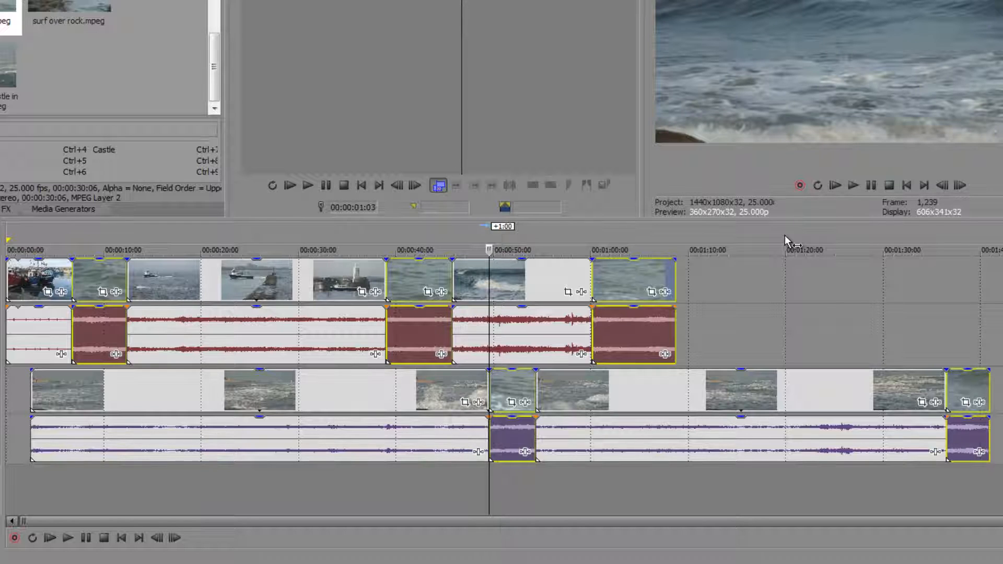
key("ctrl+alt+Right")
key("ctrl+alt+Right")
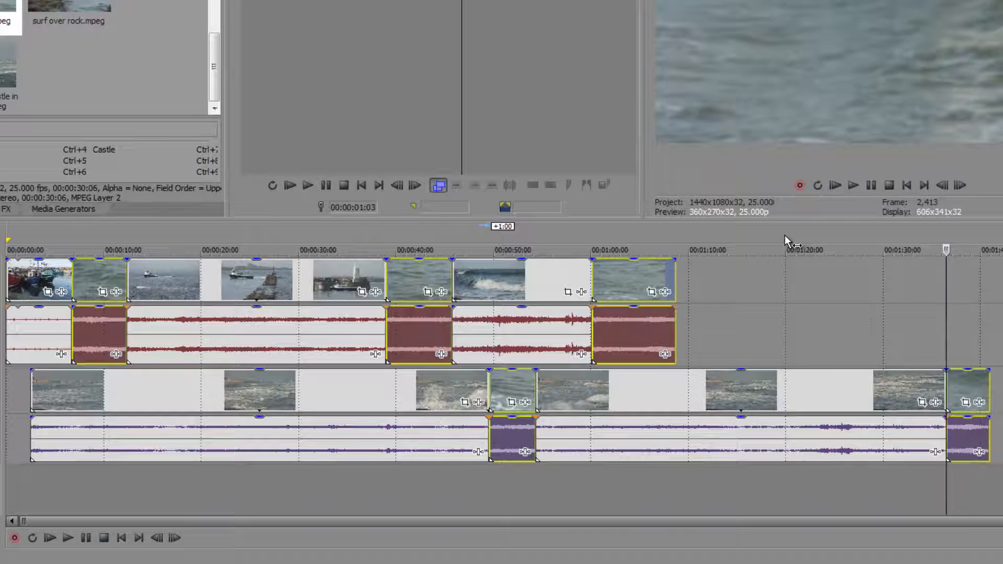
key("ctrl+alt+Left")
key("ctrl+alt+Left")
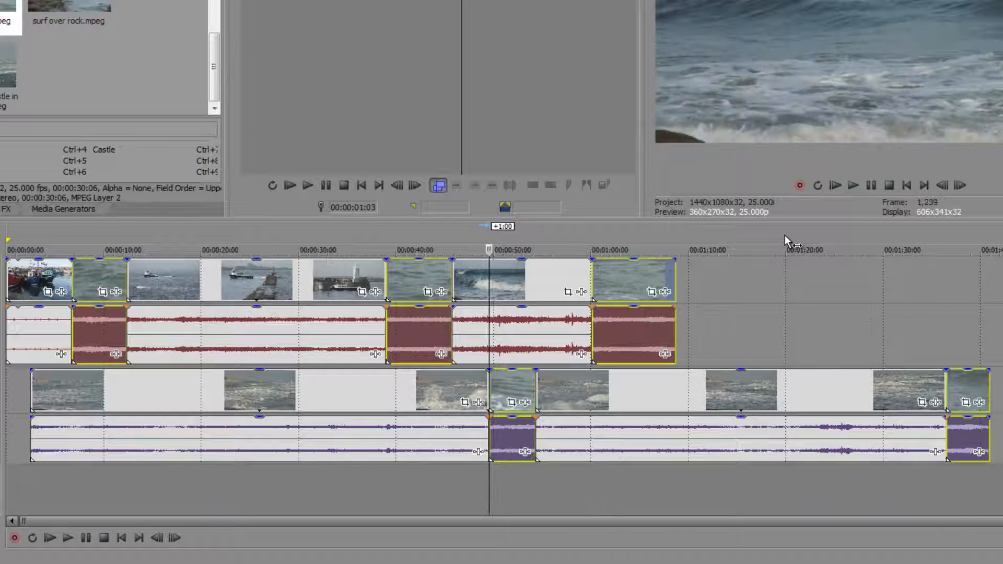
key("ctrl+alt+Left")
key("ctrl+alt+Left")
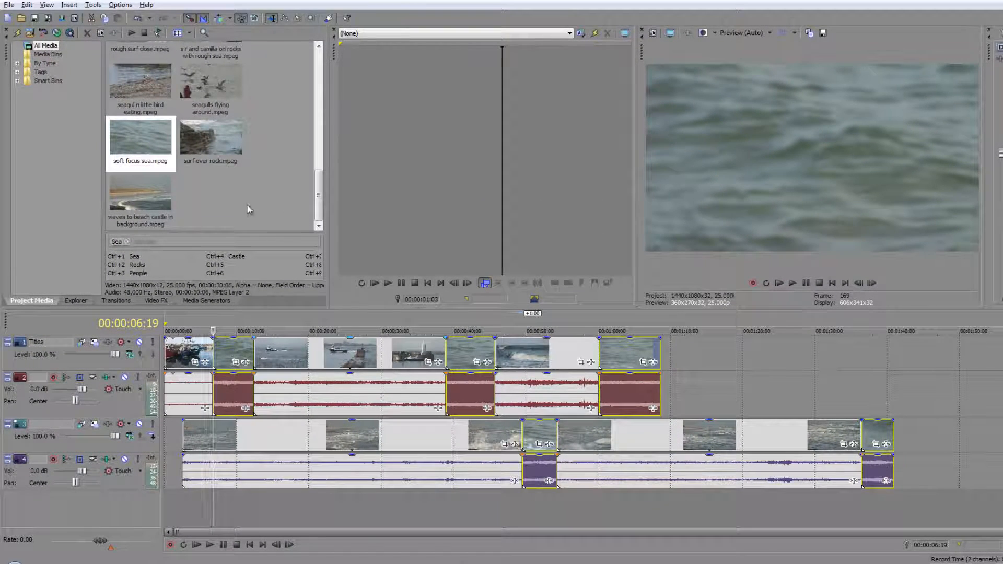
Select the timeline events that use surf over rock.mpeg, then those that use boat into harbour.mpeg
right_click(200, 138)
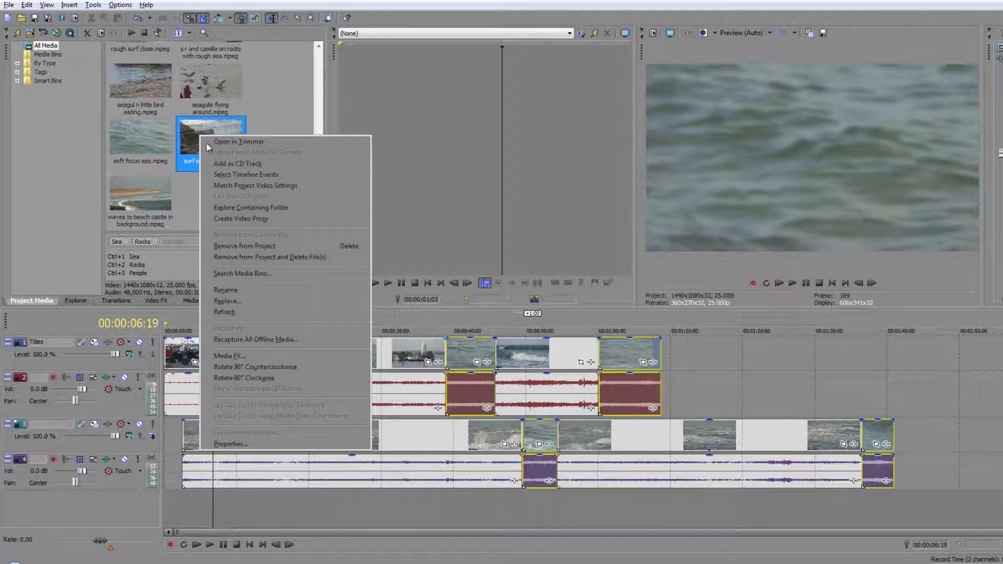
left_click(230, 175)
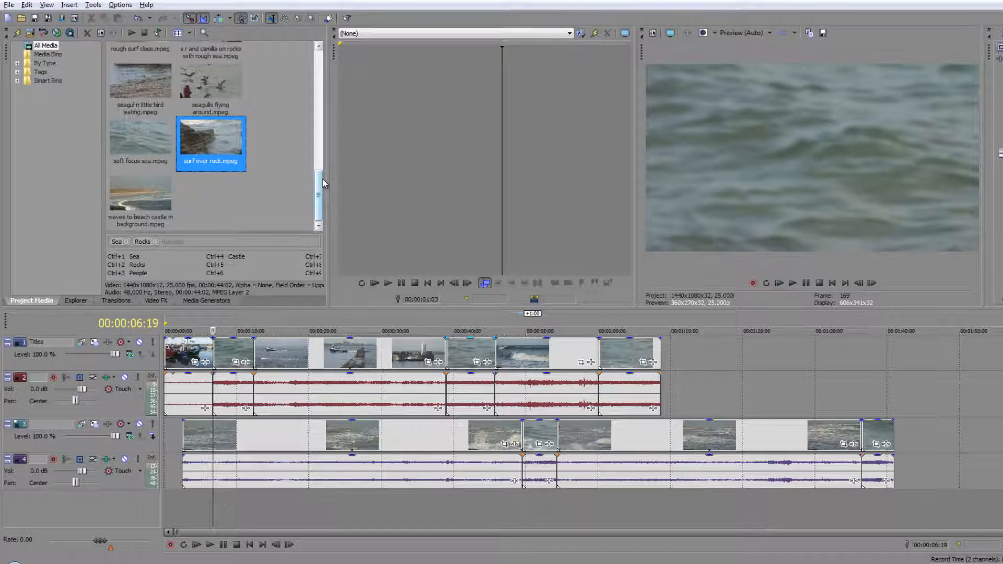
left_click_drag(321, 179, 321, 65)
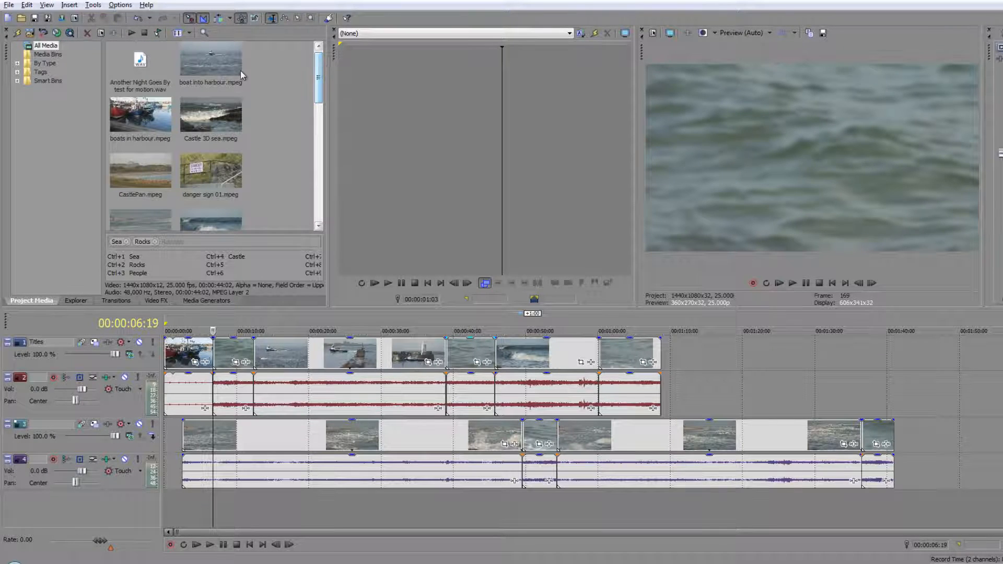
right_click(205, 77)
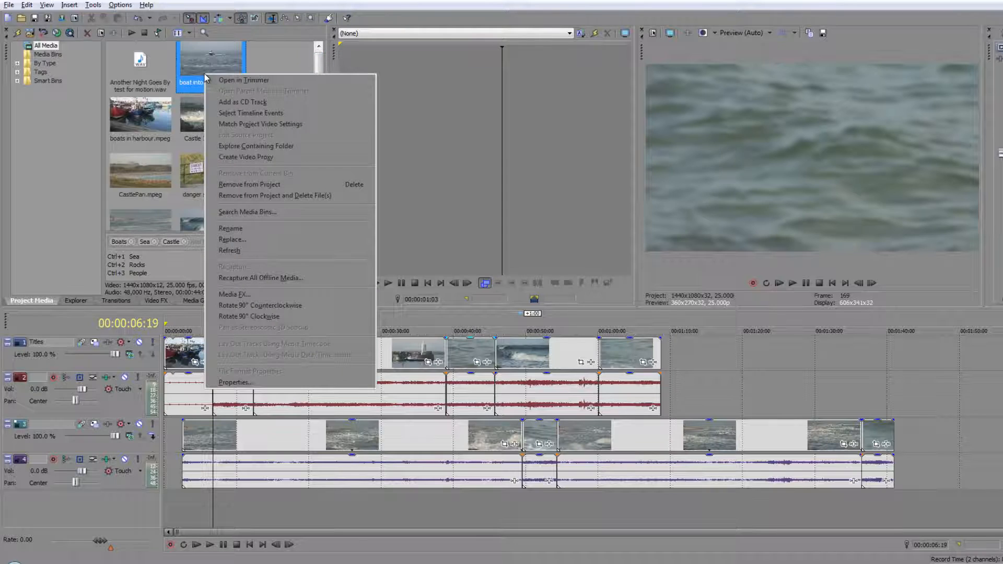
left_click(224, 113)
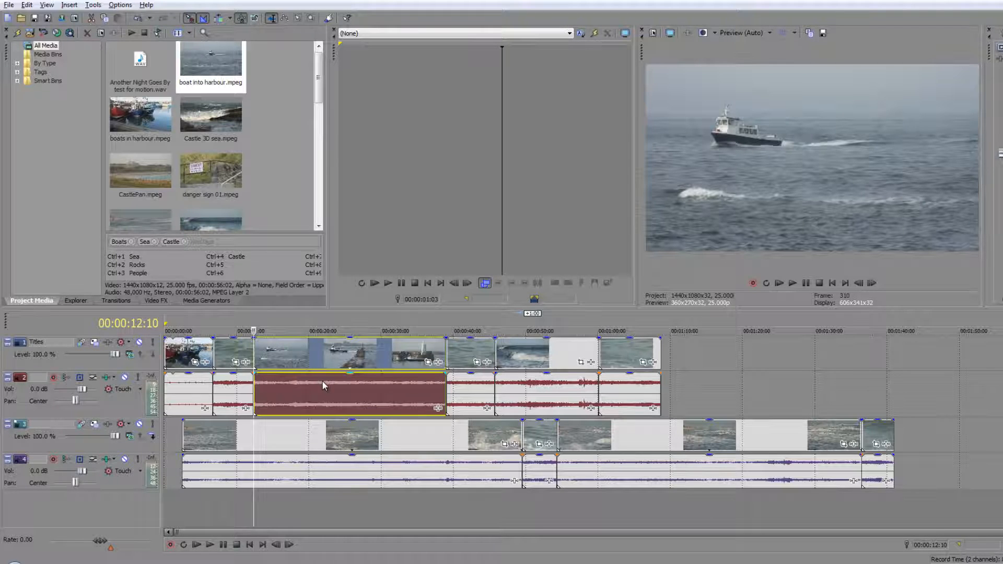
Move the cursor between the boat into harbour event's start and end, then across the neighbouring events on the Titles track and back
key("]")
key("[")
key("]")
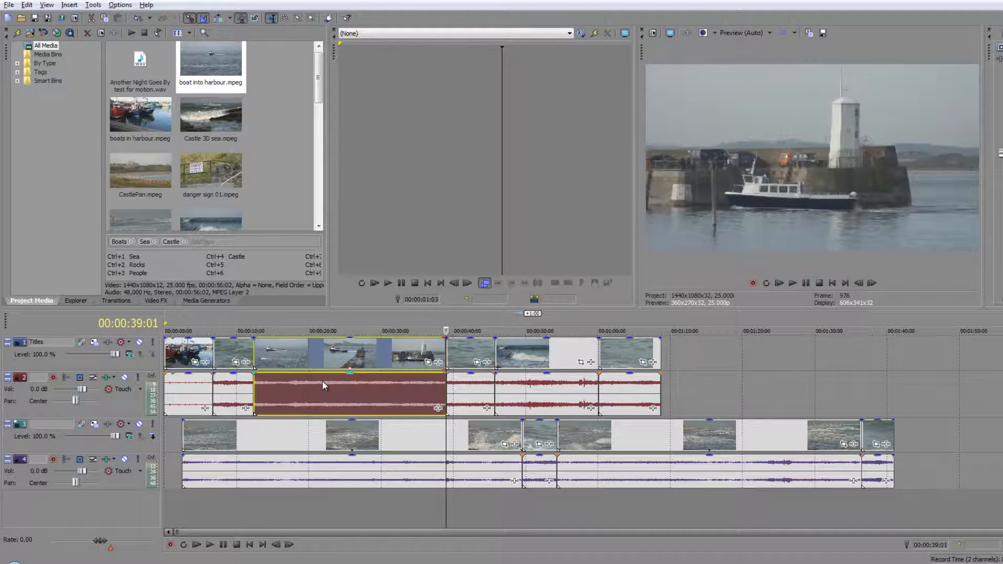
key("[")
key("]")
key("]")
key("]")
key("]")
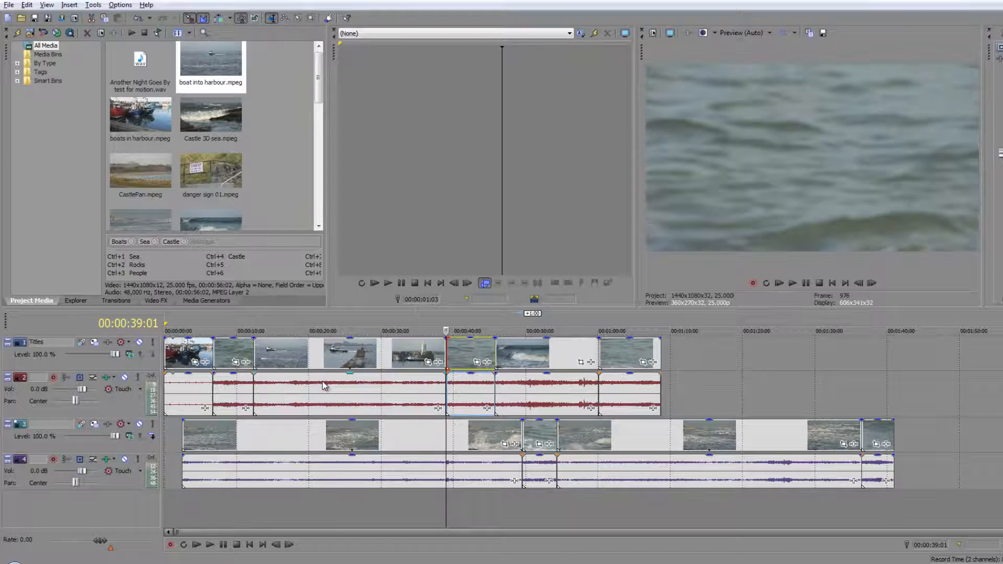
key("]")
key("]")
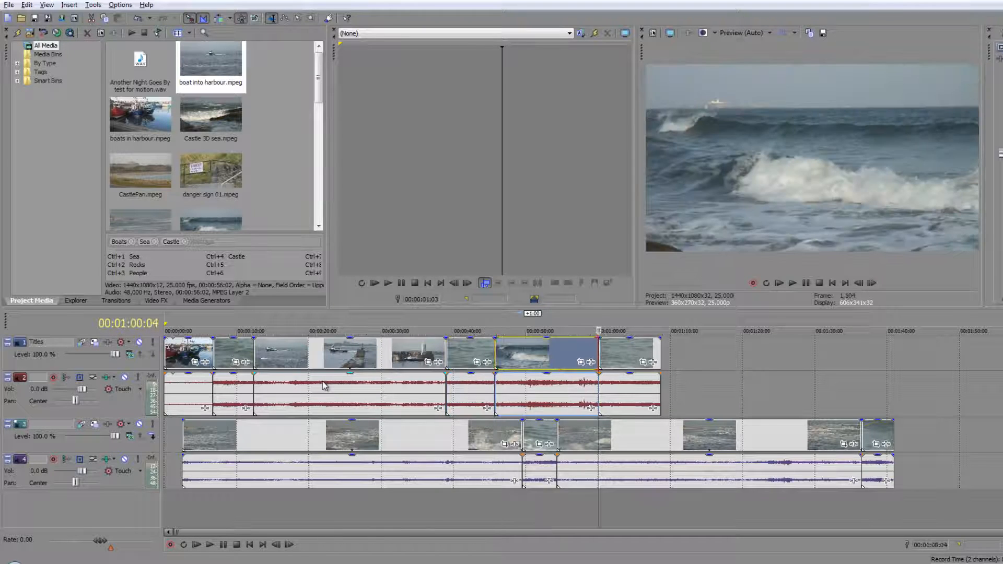
key("[")
key("[")
key("[")
key("[")
key("[")
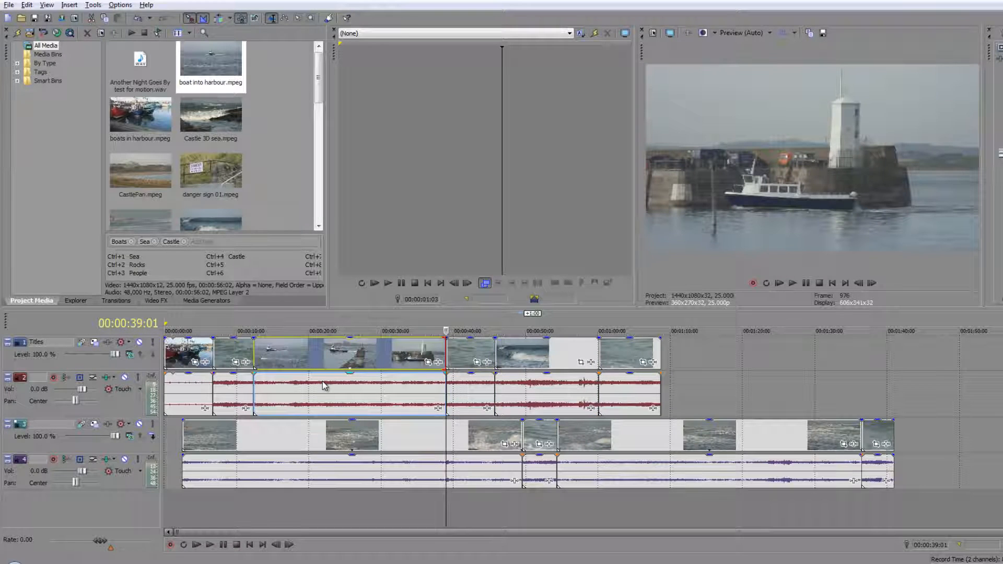
Split the first event on the lower video track at 00:00:17:22 and again at 00:00:24:18
left_click(364, 443)
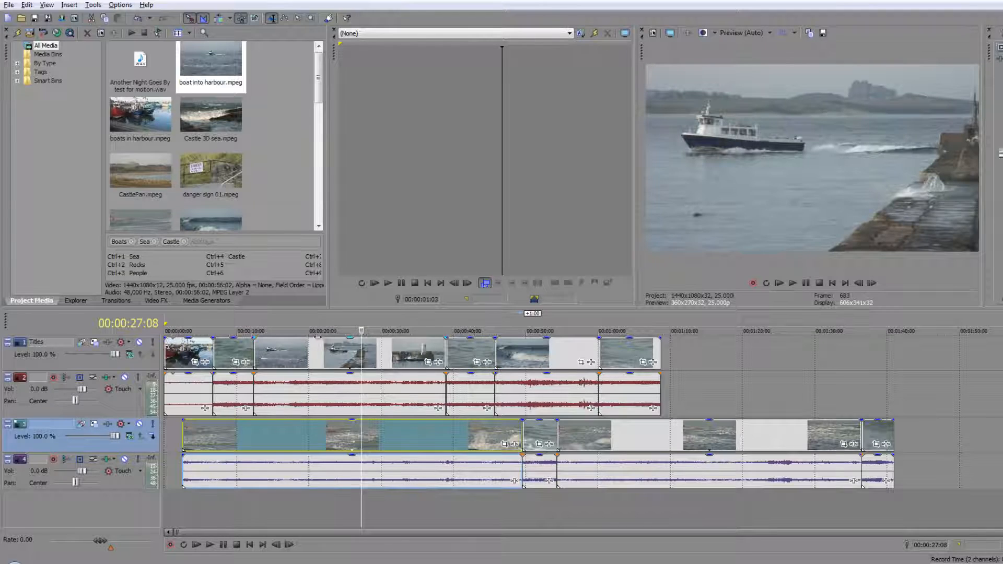
left_click(291, 445)
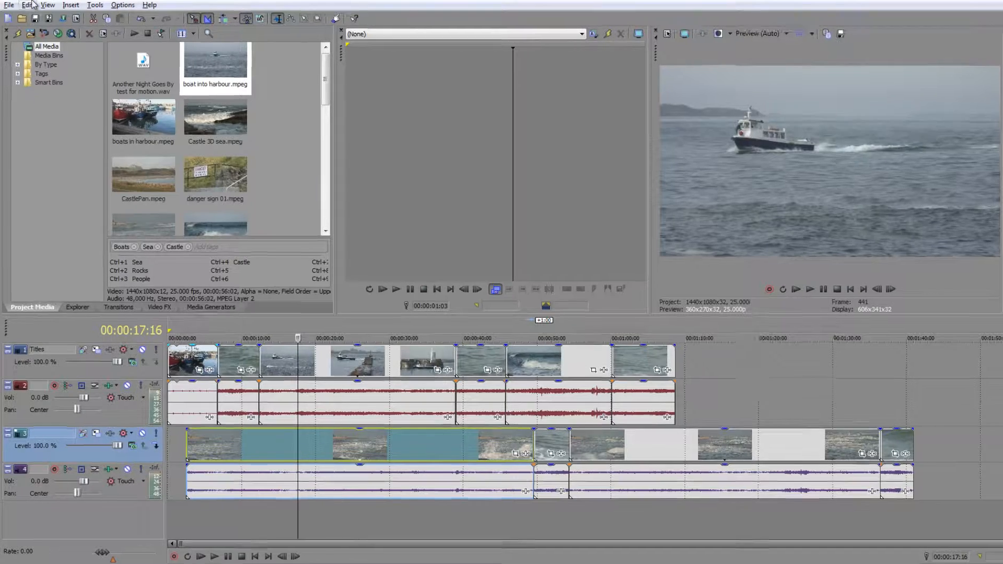
left_click(23, 5)
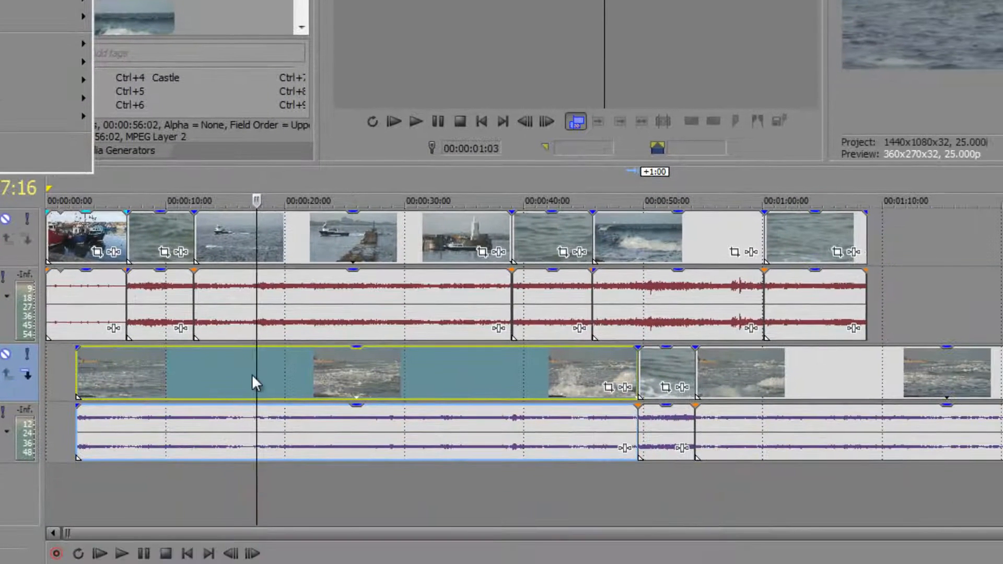
right_click(252, 374)
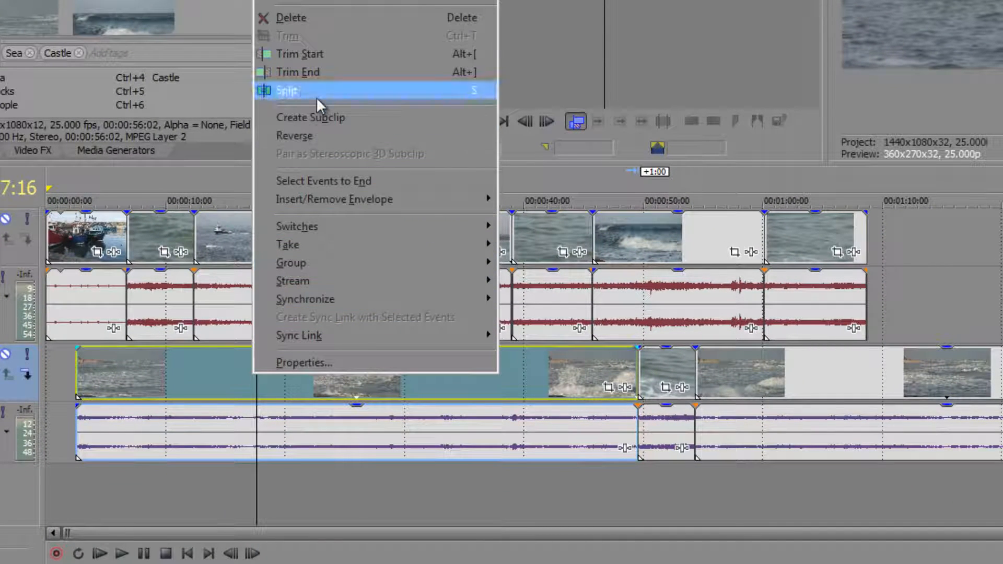
left_click(260, 393)
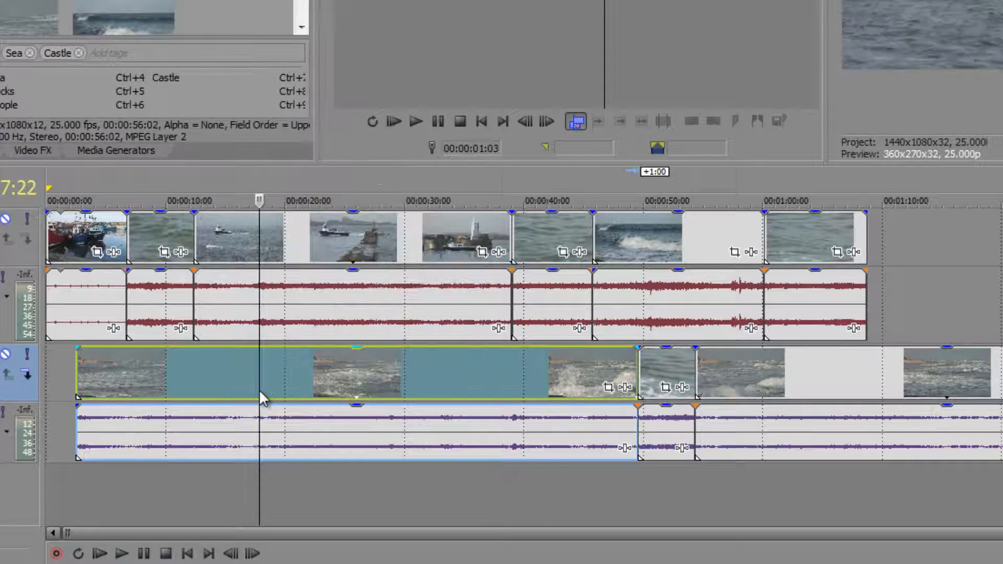
key("s")
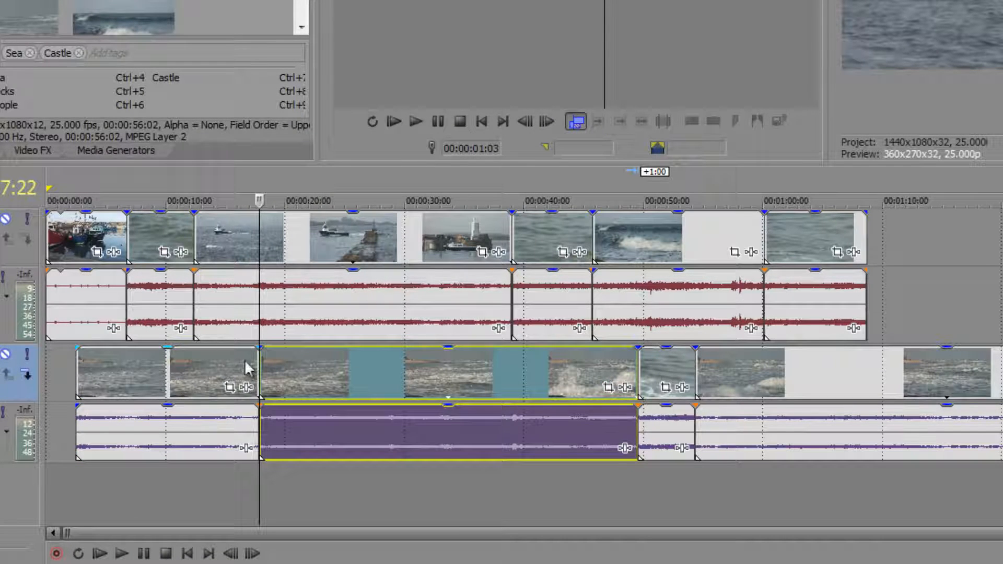
left_click_drag(260, 330, 337, 343)
key("s")
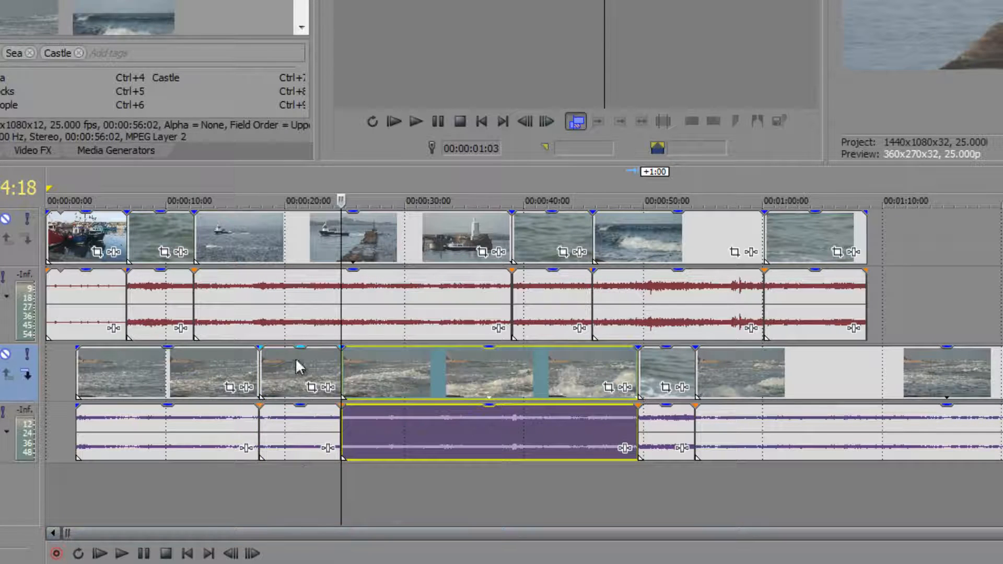
Move the short middle piece to the end of the Titles track and slide the first piece along to close the gap
left_click(297, 361)
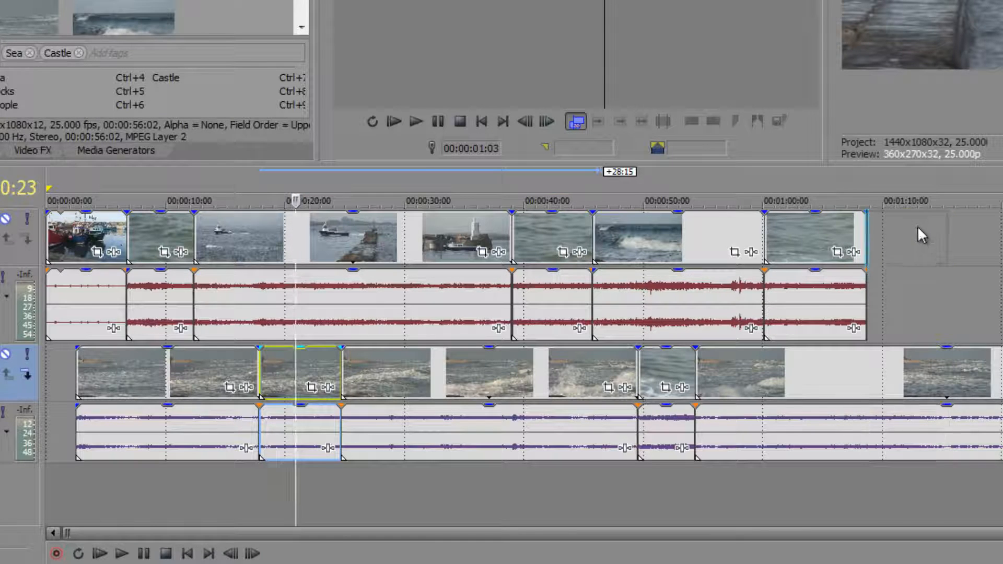
left_click_drag(918, 227, 919, 227)
left_click_drag(923, 424, 915, 293)
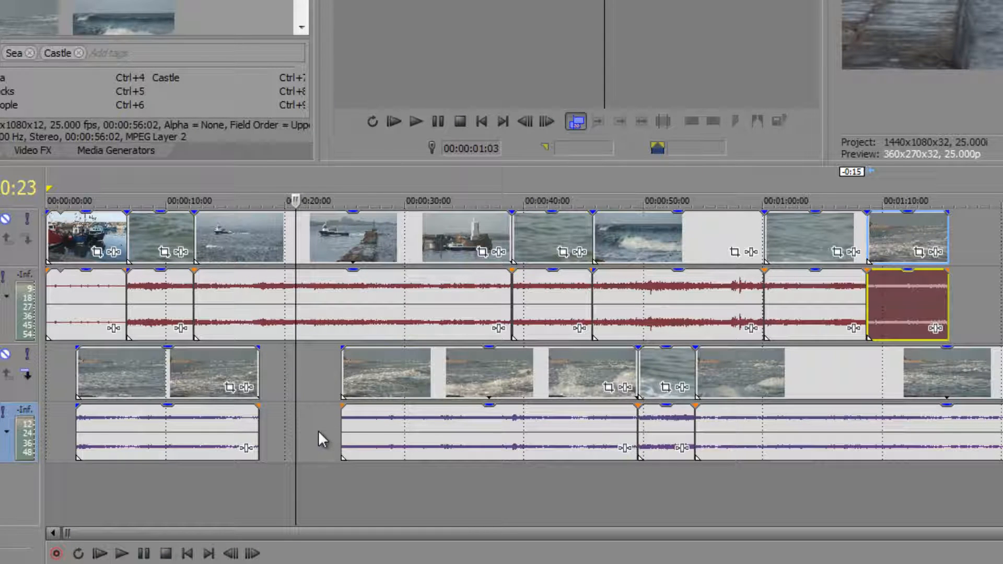
left_click_drag(213, 376, 294, 366)
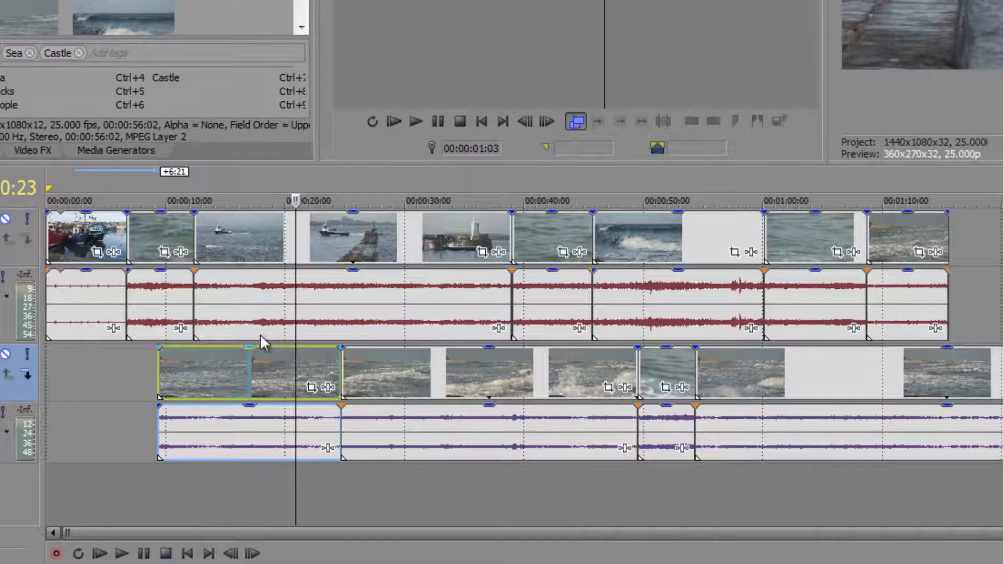
Bring up the grouping options for the last event on the Titles track, both for the event and among the general editing commands
left_click(867, 244)
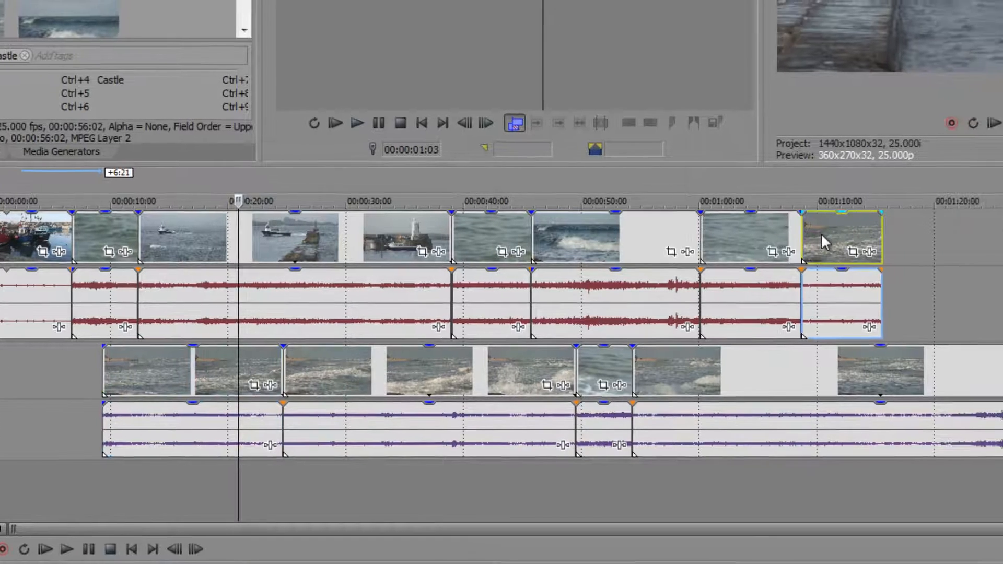
right_click(887, 235)
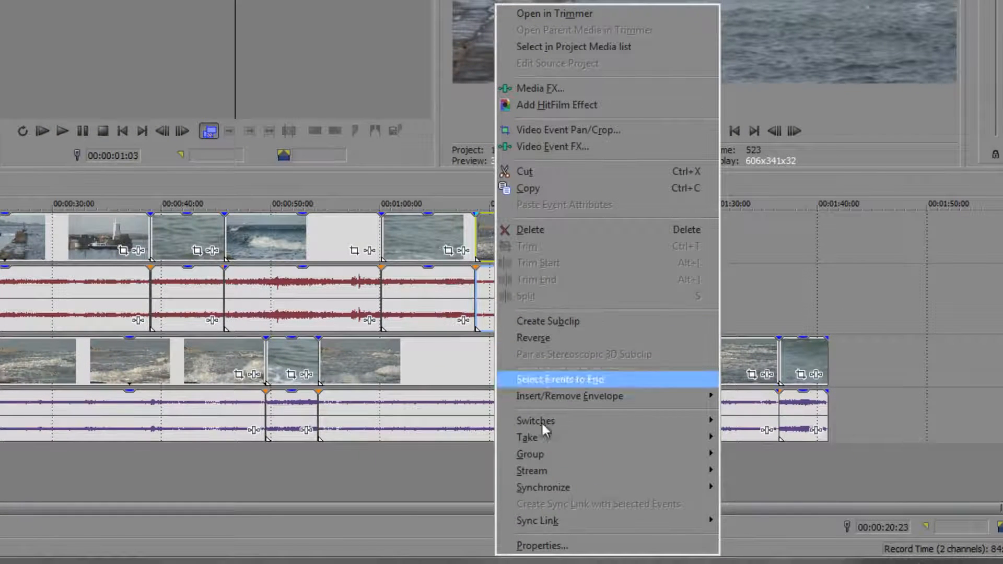
mouse_move(552, 460)
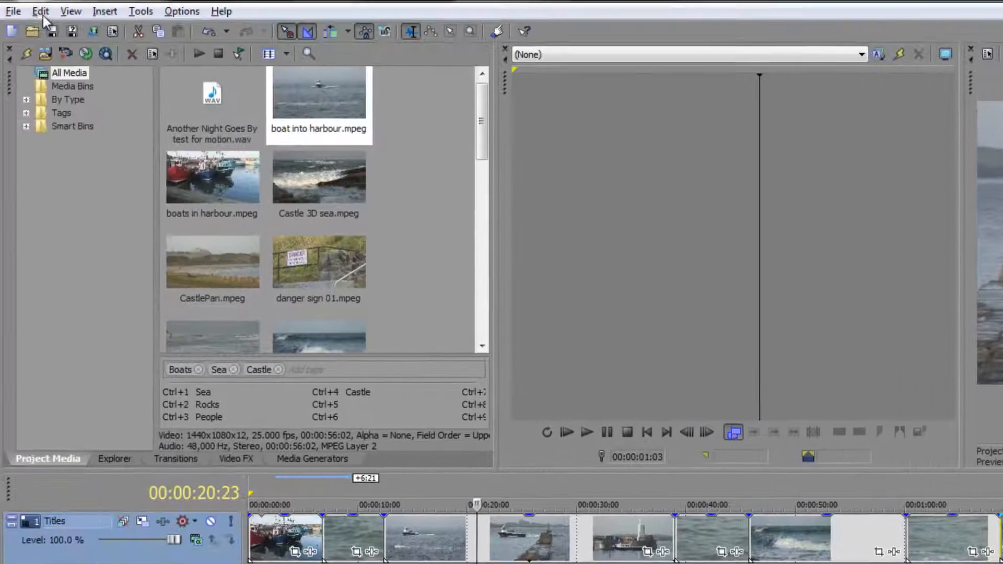
left_click(42, 14)
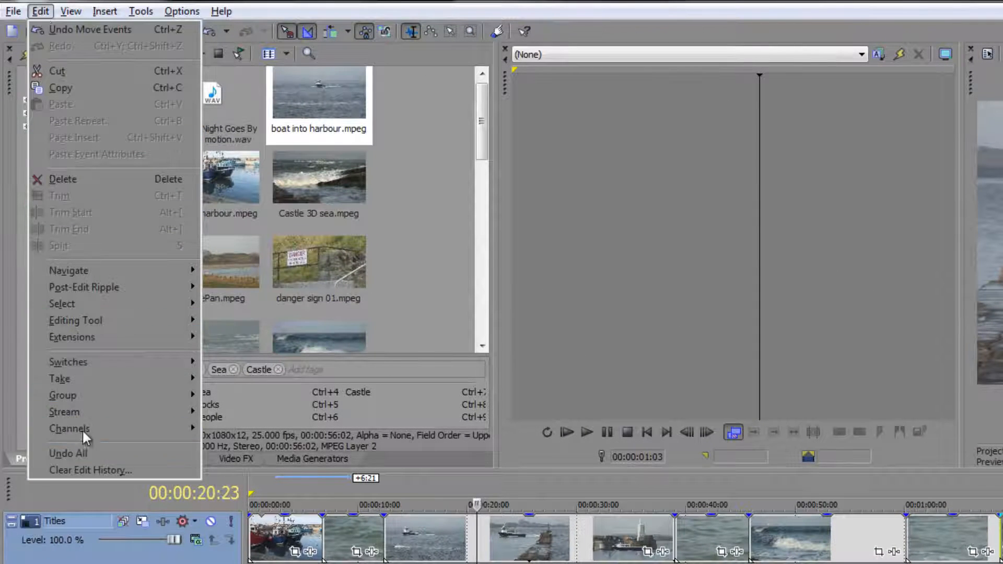
mouse_move(88, 396)
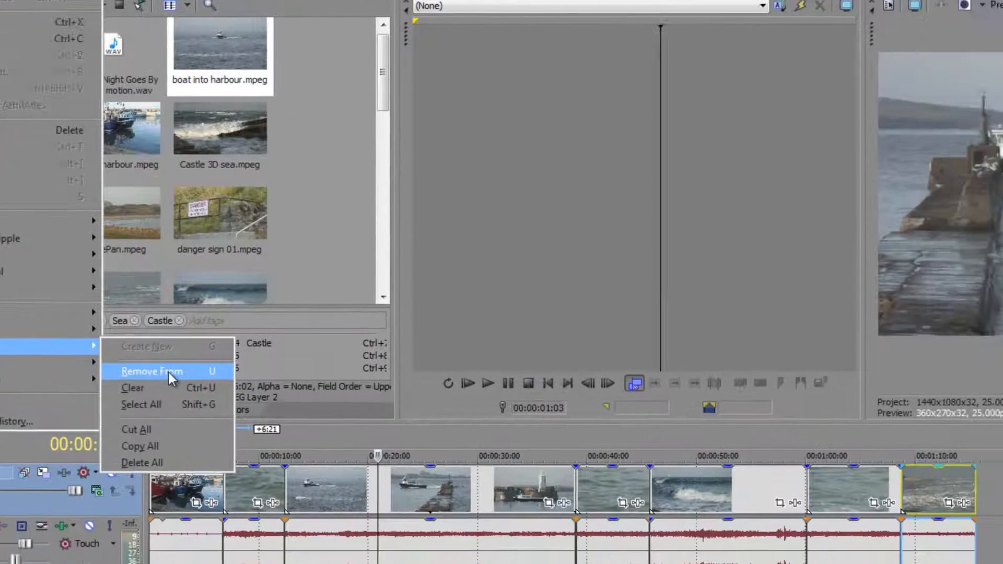
left_click(267, 421)
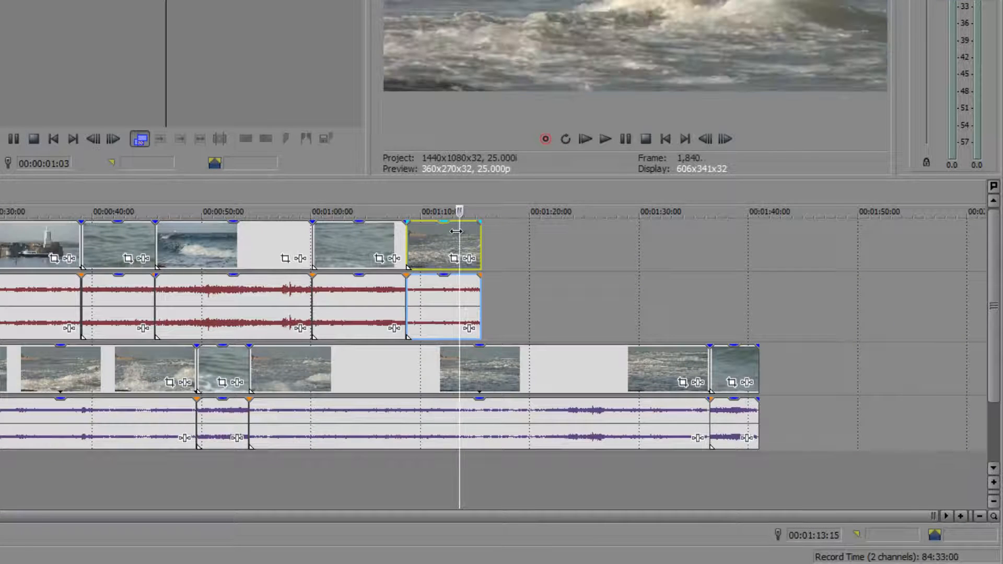
Try ungrouping the last Titles event from its audio and selecting the video and audio parts individually
left_click(426, 239)
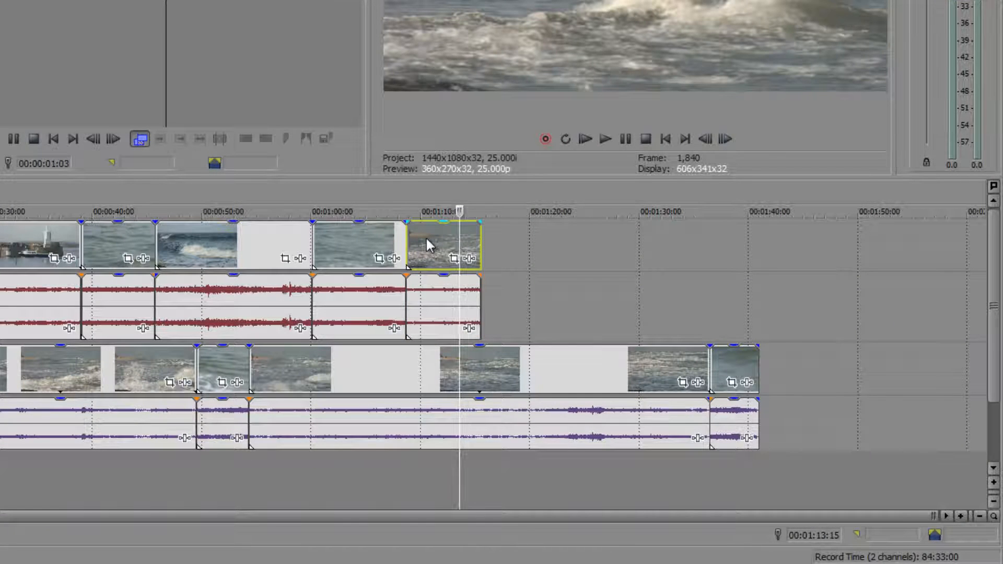
left_click(442, 288)
left_click(464, 282)
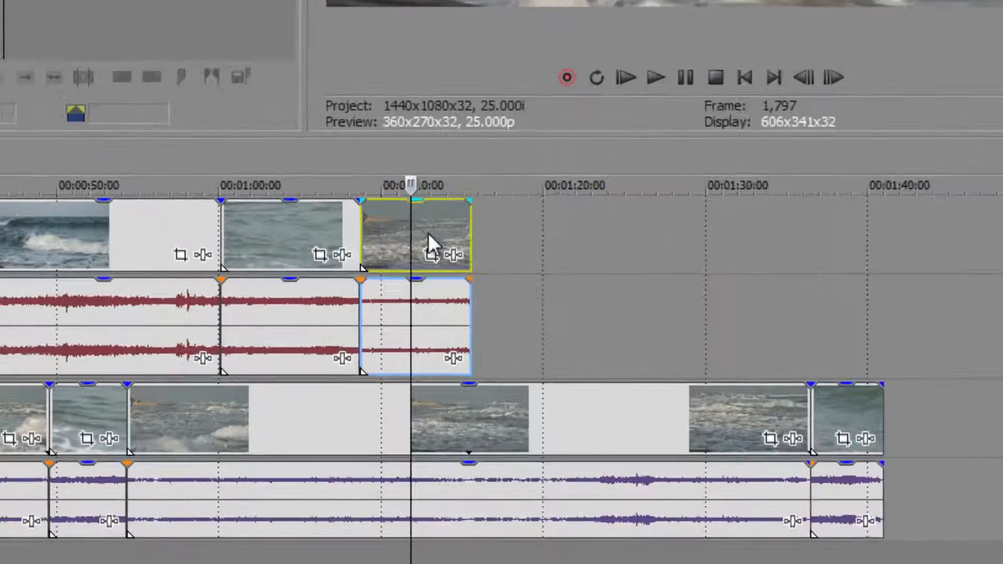
Ungroup the last Titles event from its audio and move only the video 9:07 forward along the track
mouse_move(427, 233)
left_mouse_down()
mouse_move(500, 228)
mouse_move(320, 224)
mouse_move(493, 224)
mouse_move(416, 225)
left_mouse_up()
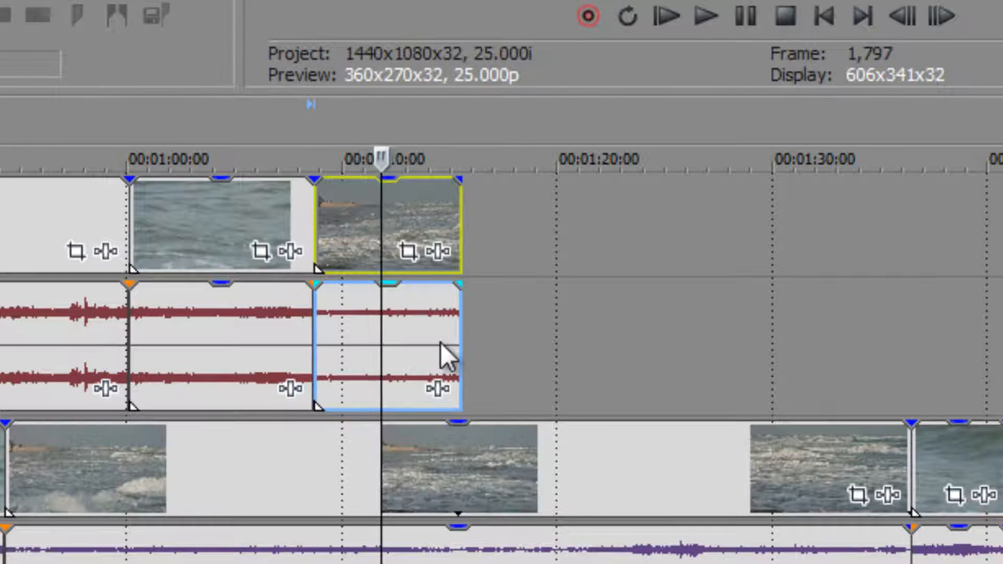
key("u")
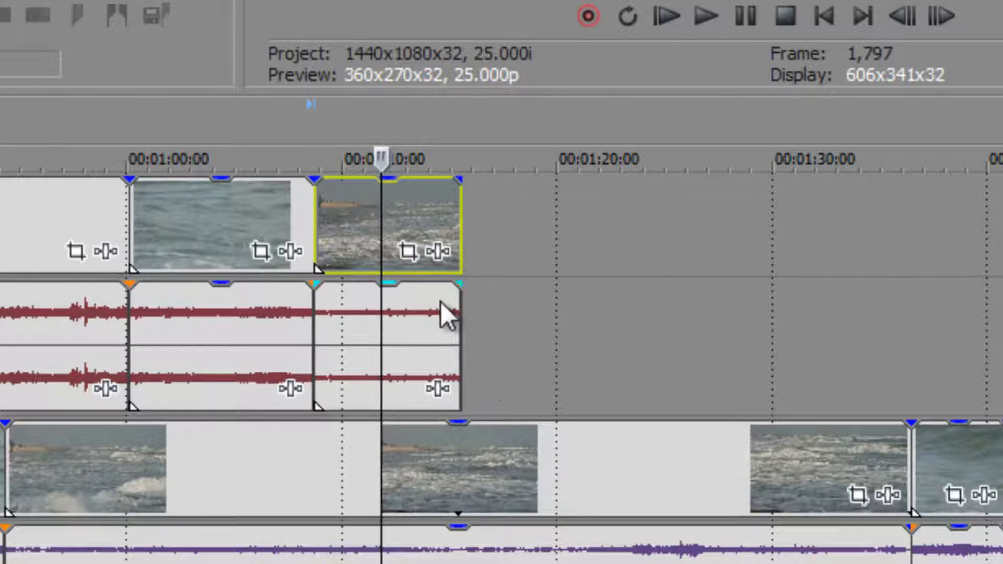
left_click_drag(425, 224, 629, 232)
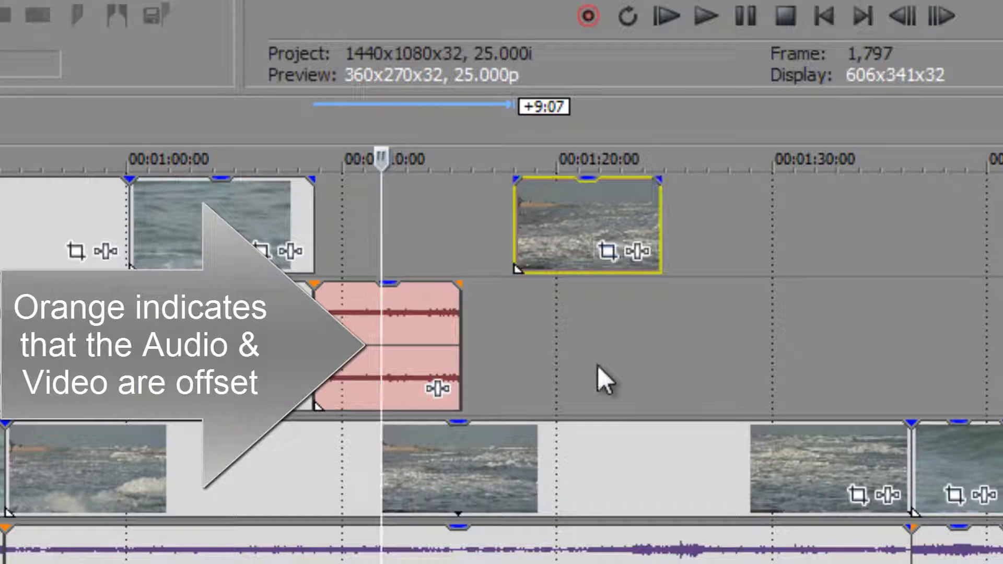
Select the offset audio event together with its moved video event and create a new group from them
left_click(411, 327)
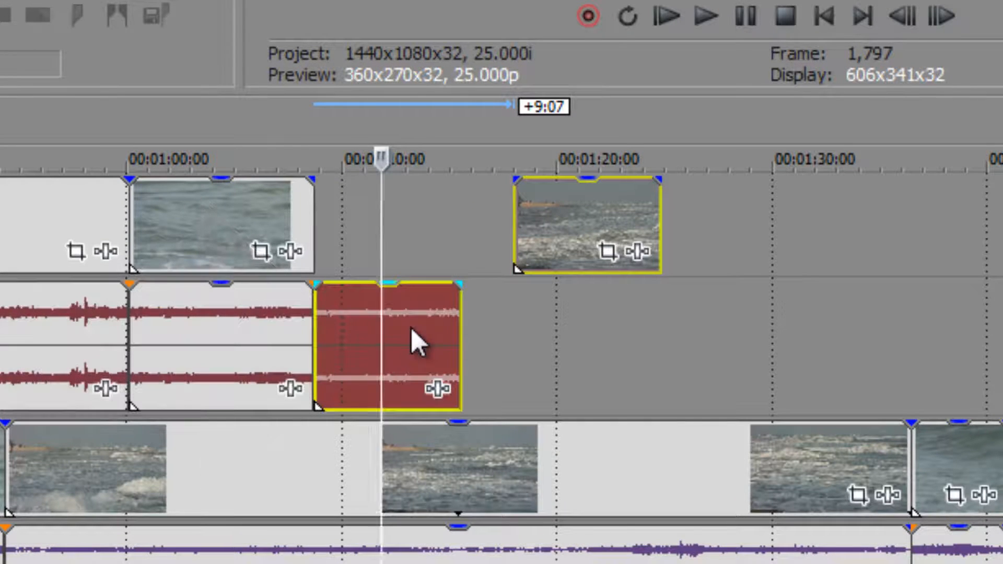
right_click(367, 338)
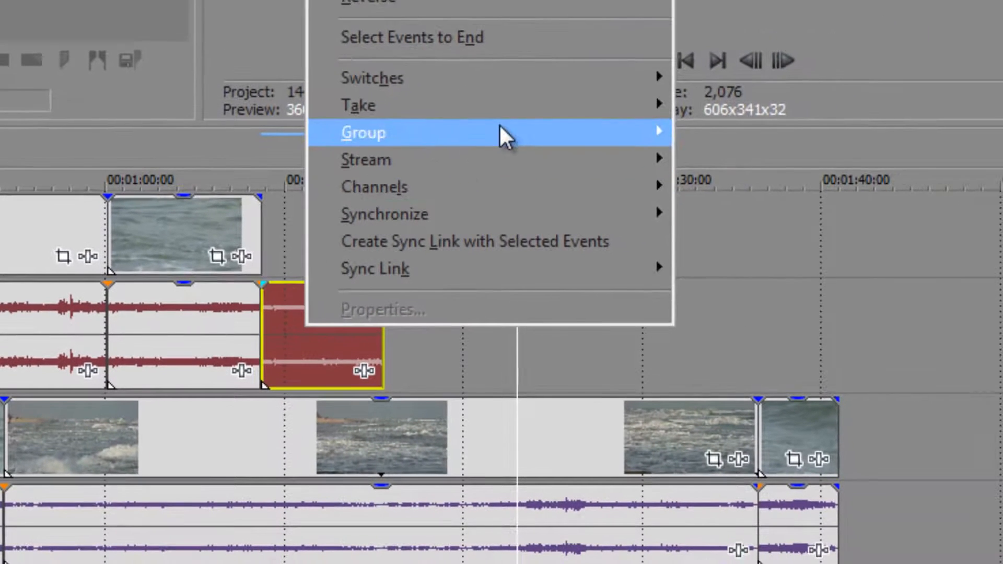
mouse_move(604, 104)
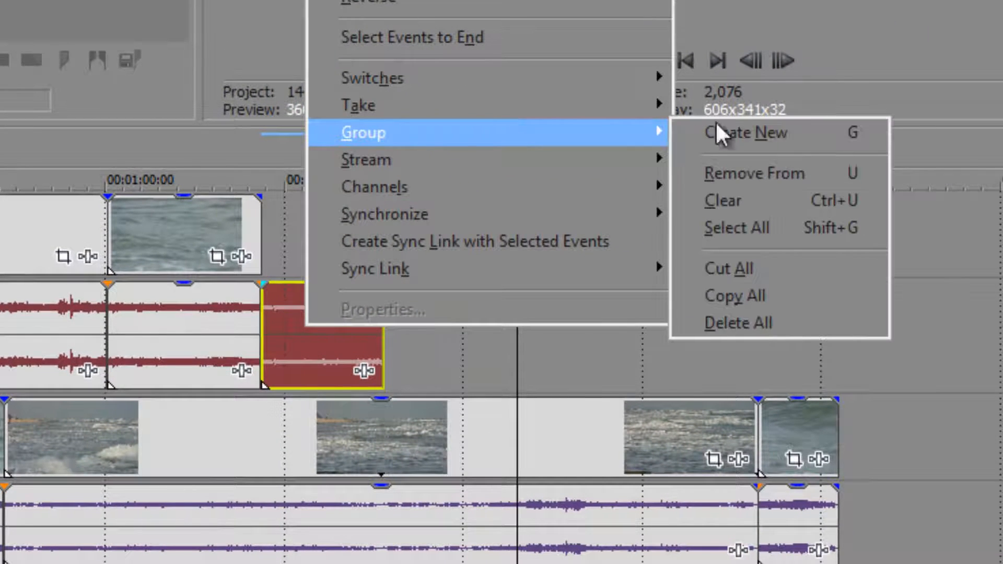
left_click(834, 140)
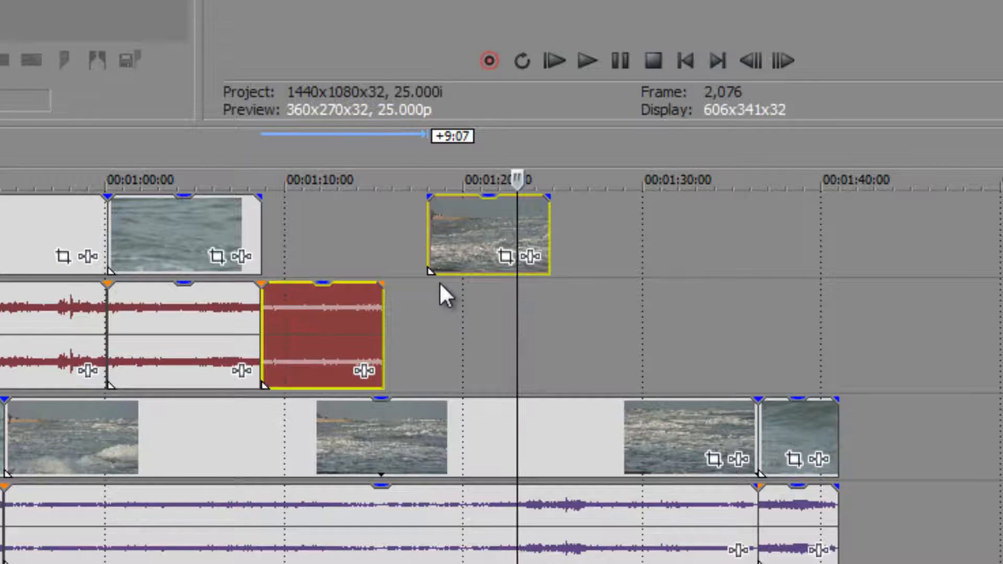
Move the grouped video and audio forward together by 5:00, then shift the pair by 0:23 and 1:17
left_click_drag(427, 392, 538, 261)
left_click(727, 329)
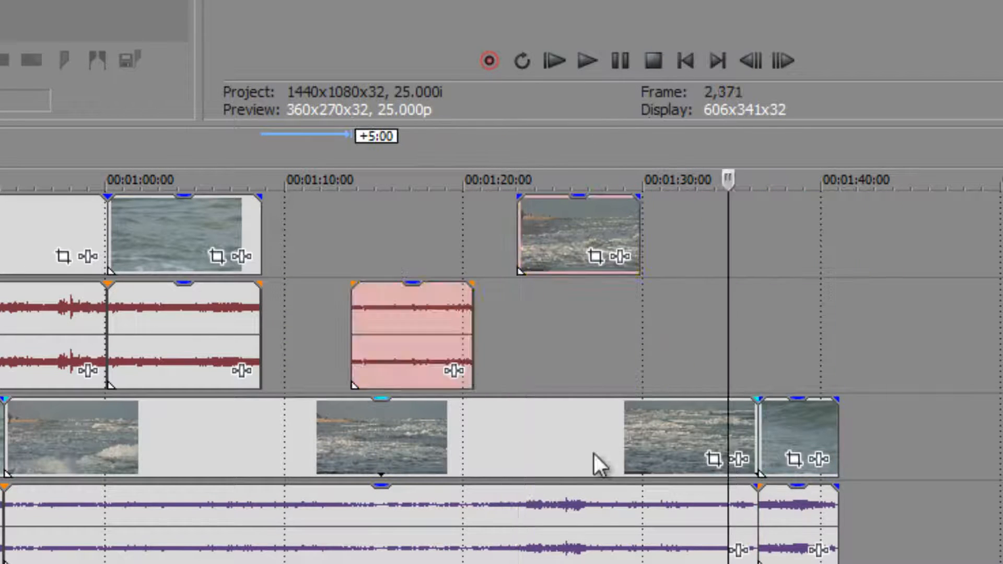
left_click(584, 220)
left_click_drag(611, 224, 627, 222)
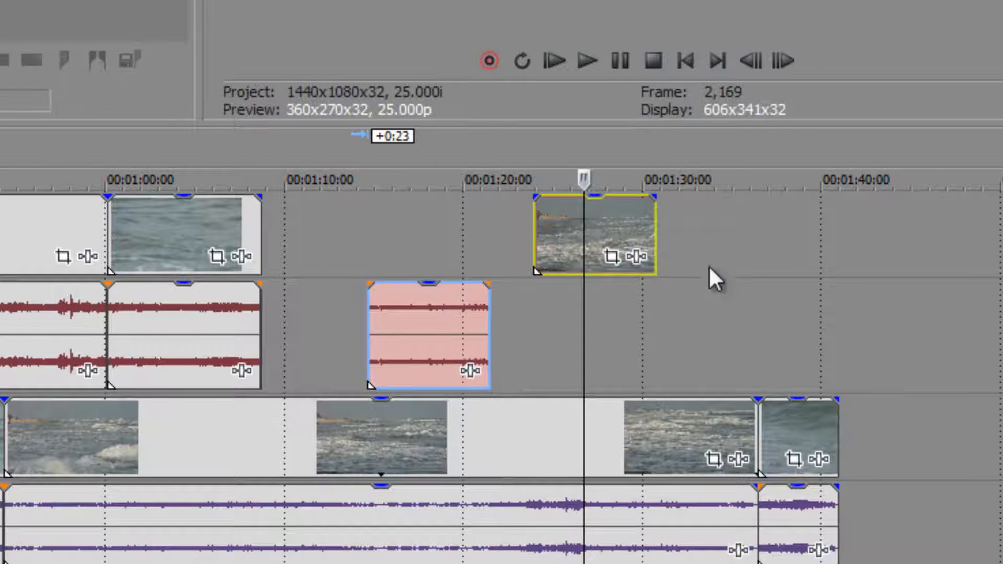
left_click(631, 223)
left_click_drag(600, 224, 629, 226)
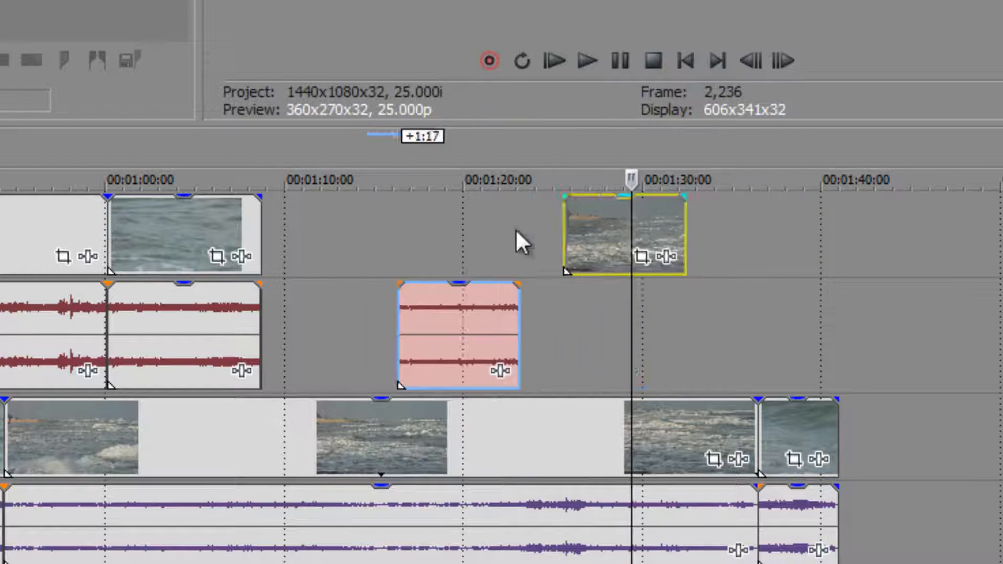
Undo the moves and group changes back to the original grouped event, directly after the preceding Titles event
left_click_drag(516, 231, 801, 250)
key("ctrl+z")
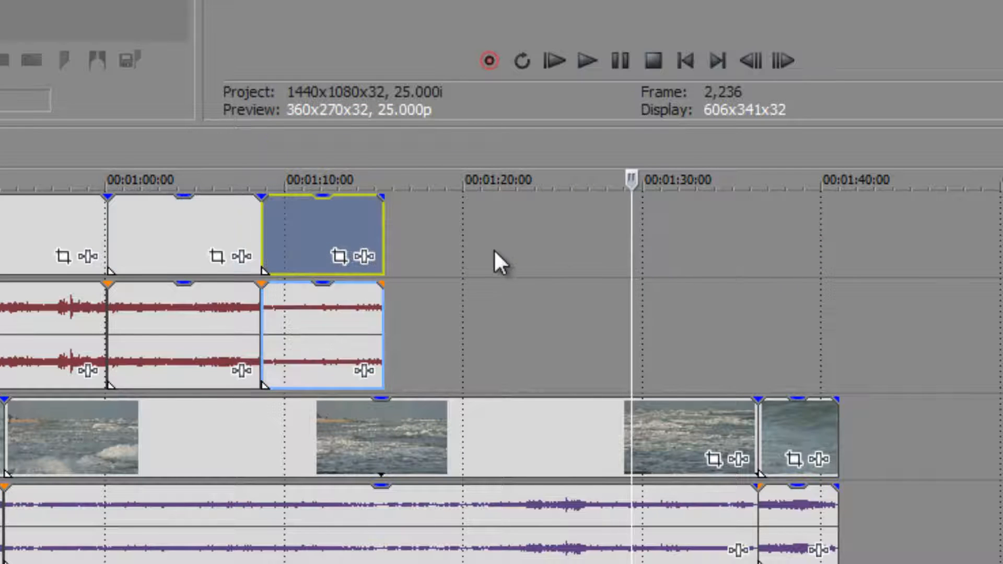
Move the last Titles event with its grouped audio about 8 seconds forward, to start at about 00:01:16:16
mouse_move(337, 231)
left_mouse_down()
mouse_move(615, 230)
mouse_move(428, 235)
mouse_move(454, 274)
left_mouse_up()
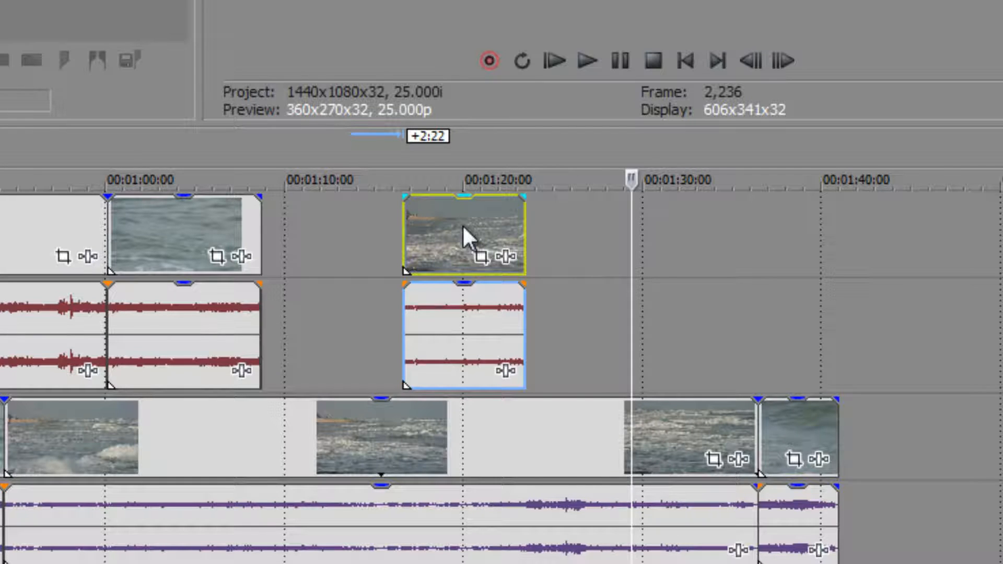
left_click(482, 250)
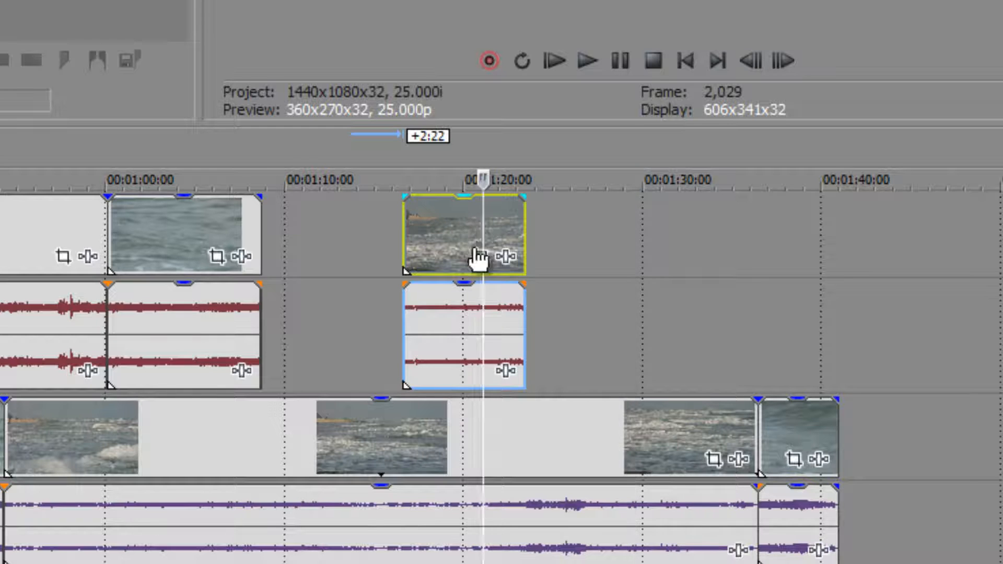
scroll(481, 272, "up", 4)
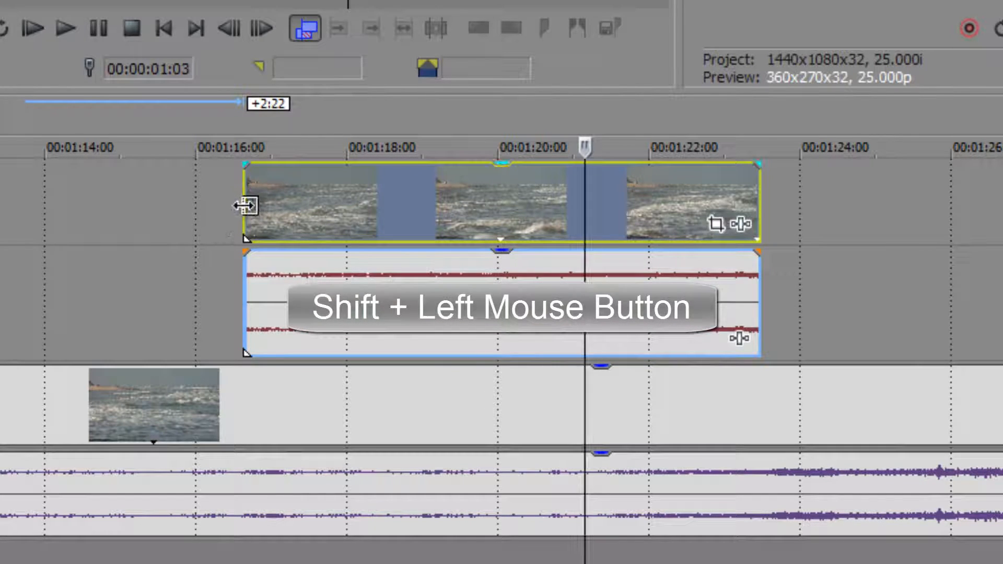
Trim only the event's video to about 00:01:18:09–00:01:21:09, and add a fade-out of about 1.4 seconds to its audio
left_click_drag(246, 205, 376, 205)
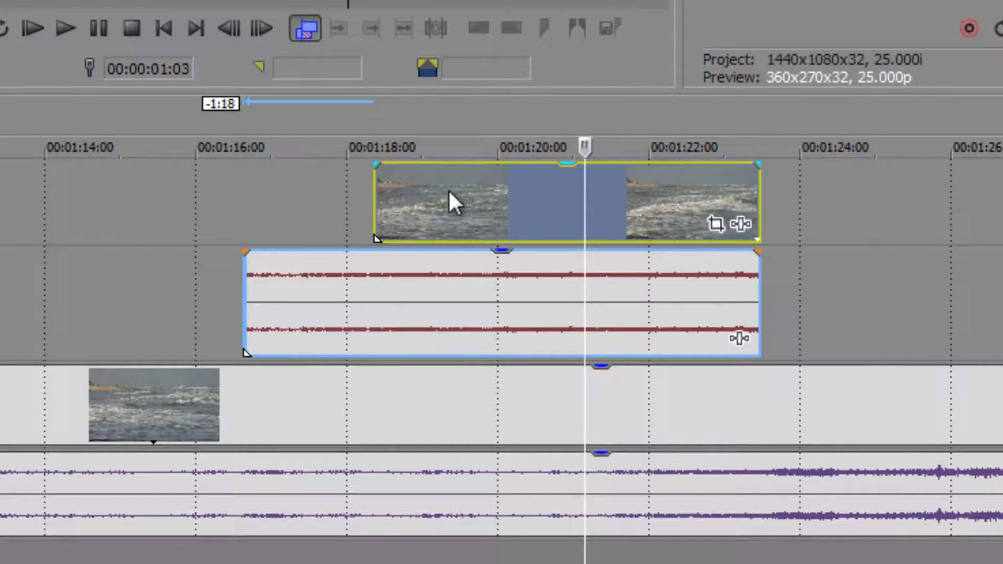
key("j")
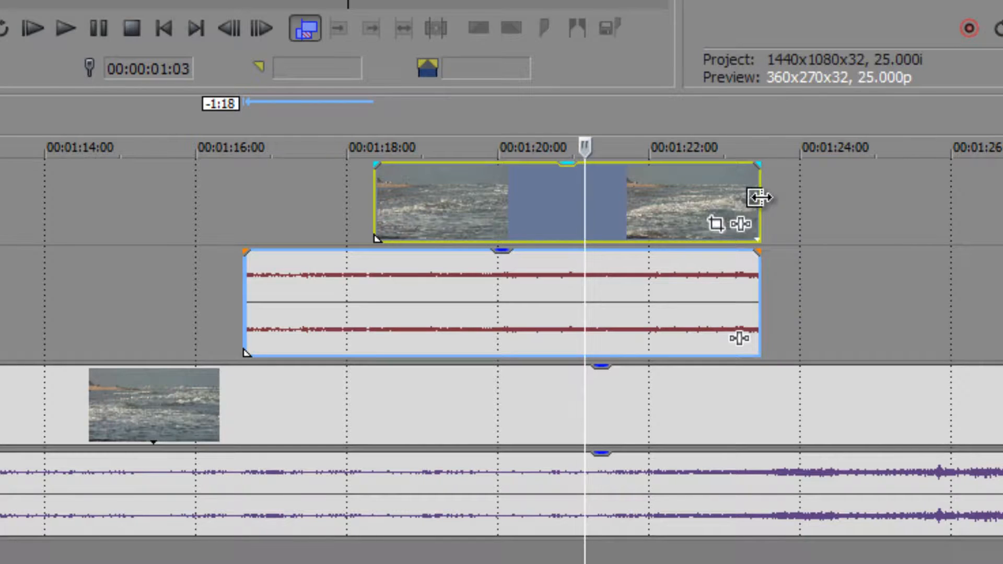
left_click_drag(747, 201, 595, 204)
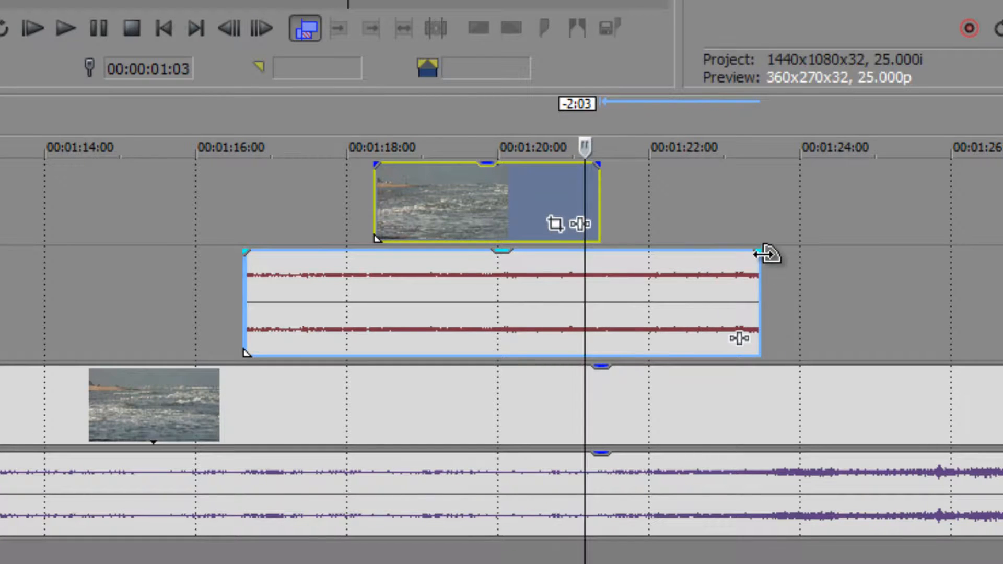
left_click_drag(758, 252, 656, 301)
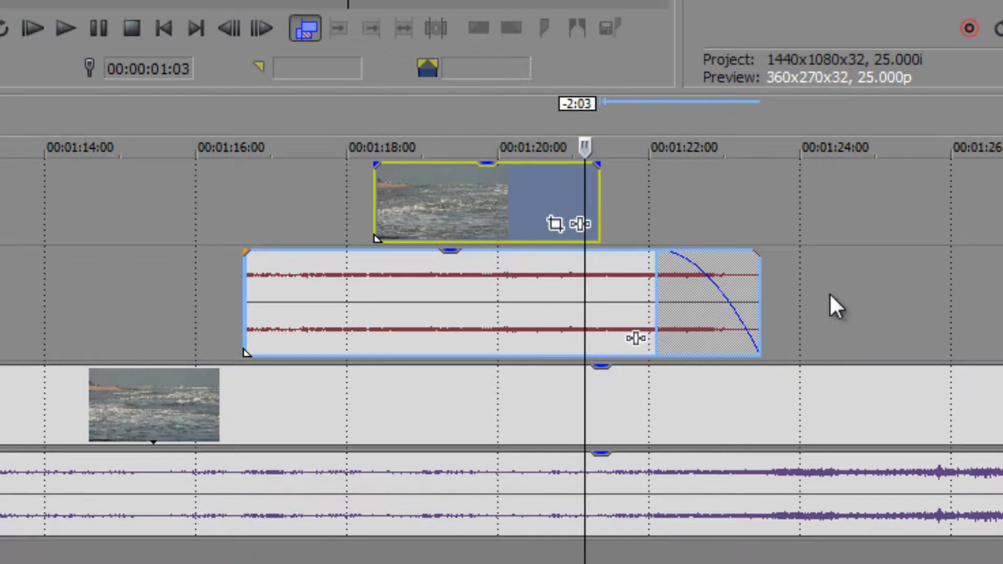